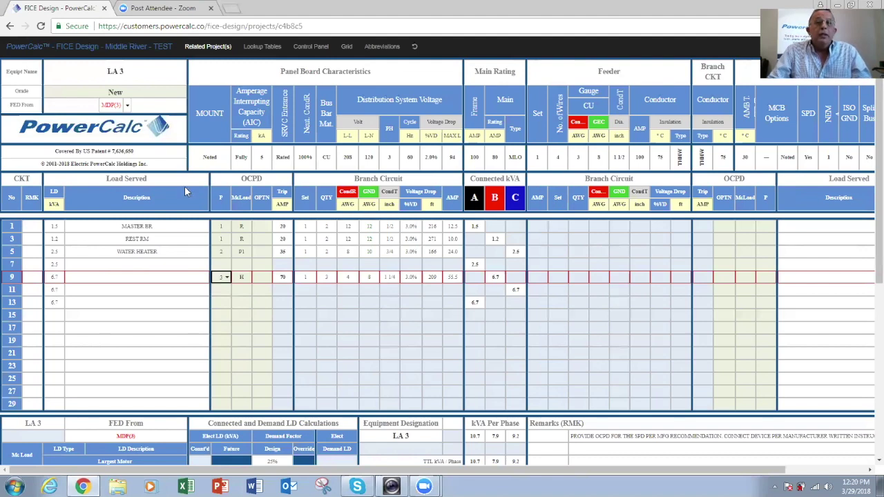
- Open the schedule of distribution panelboard S from the project's equipment list and look over its loads
click(309, 47)
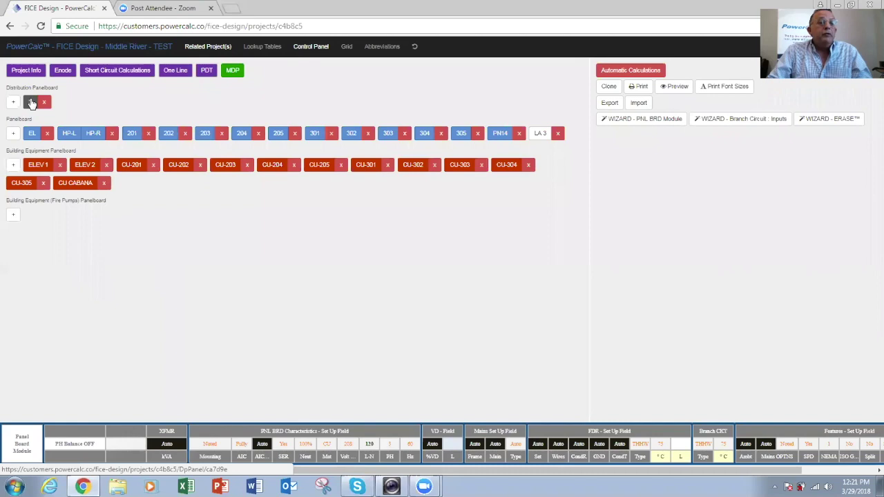
click(32, 103)
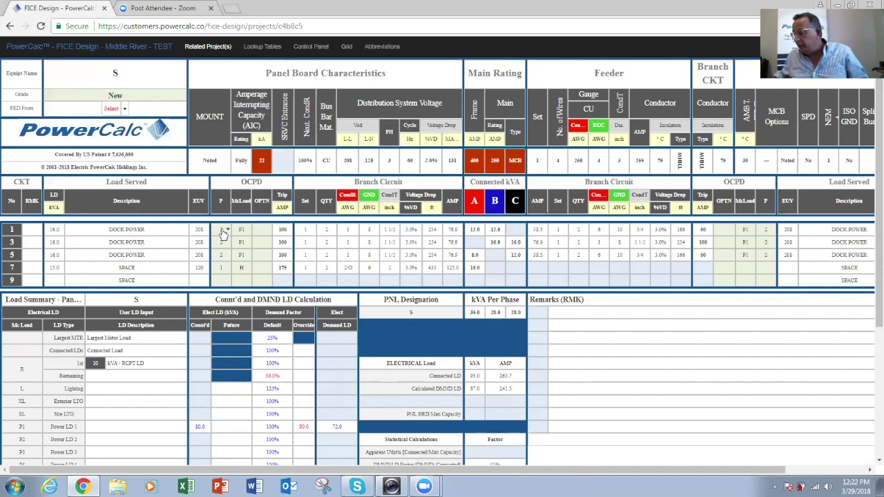
- Return to the schedule of panelboard LA 3 in grid view
click(315, 47)
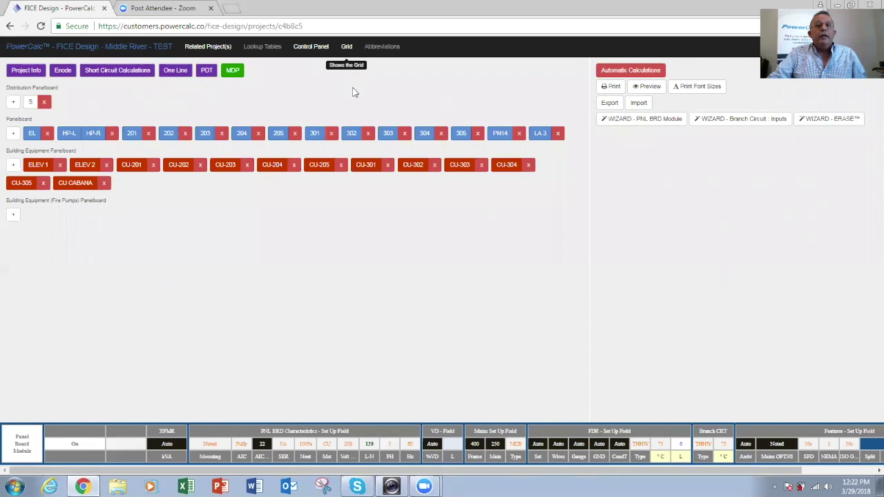
click(537, 135)
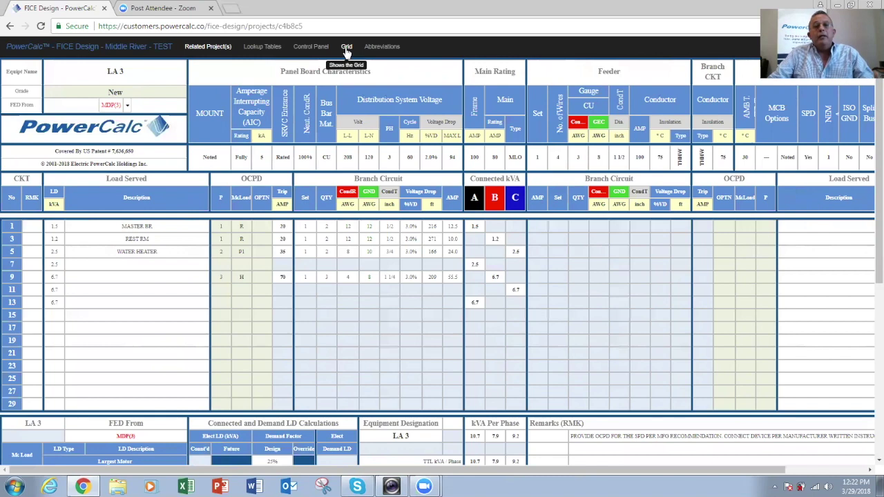
click(346, 50)
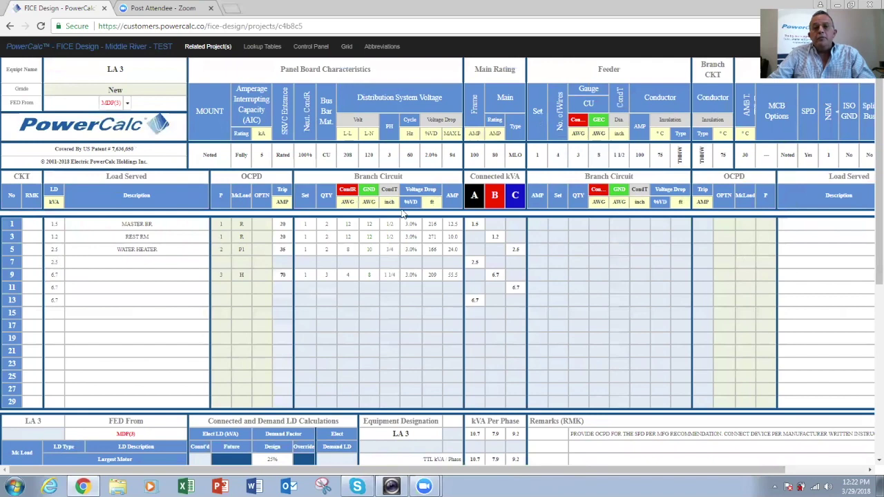
- Show the abbreviations legend for panelboard LA 3 and review it below the remarks area
scroll(583, 311, down, 4)
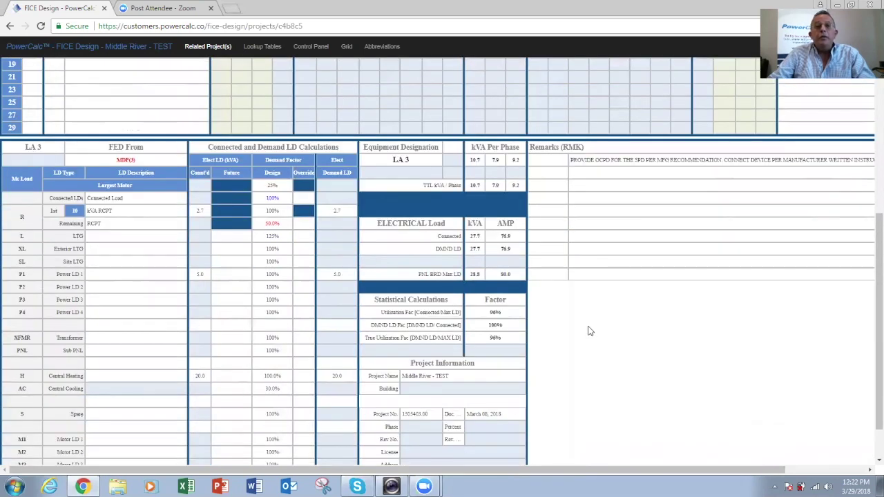
scroll(434, 40, up, 4)
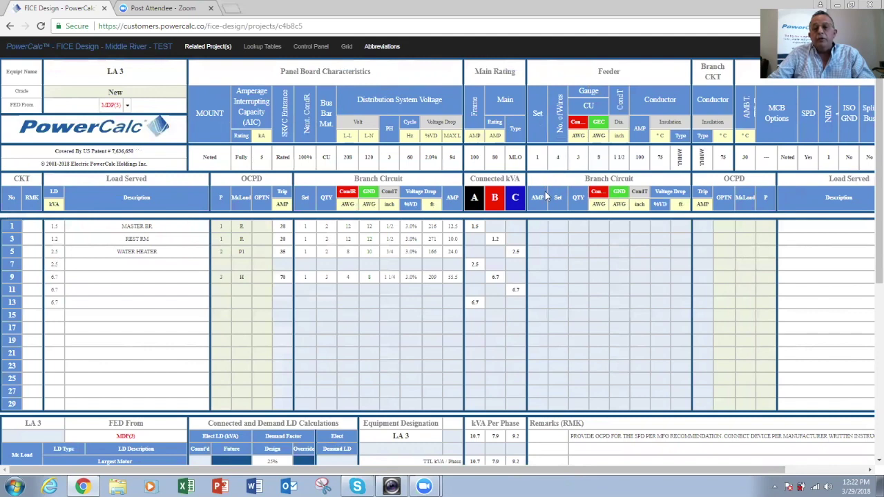
scroll(545, 197, down, 4)
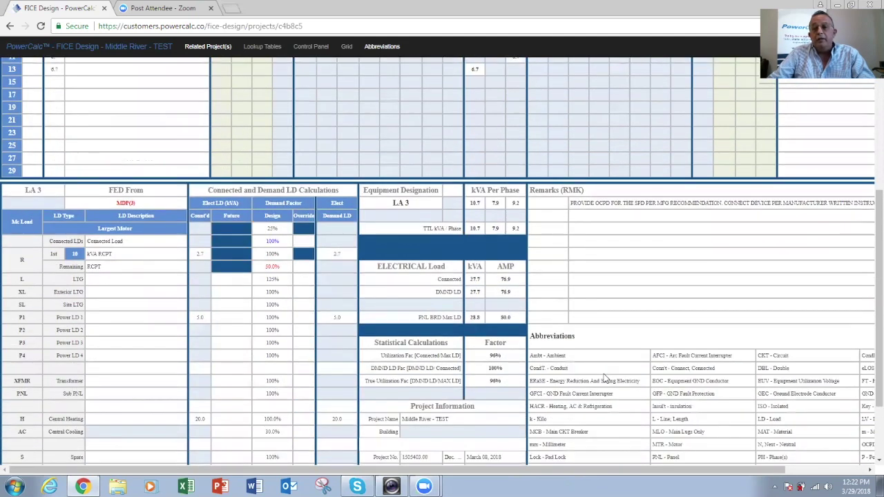
scroll(604, 377, down, 1)
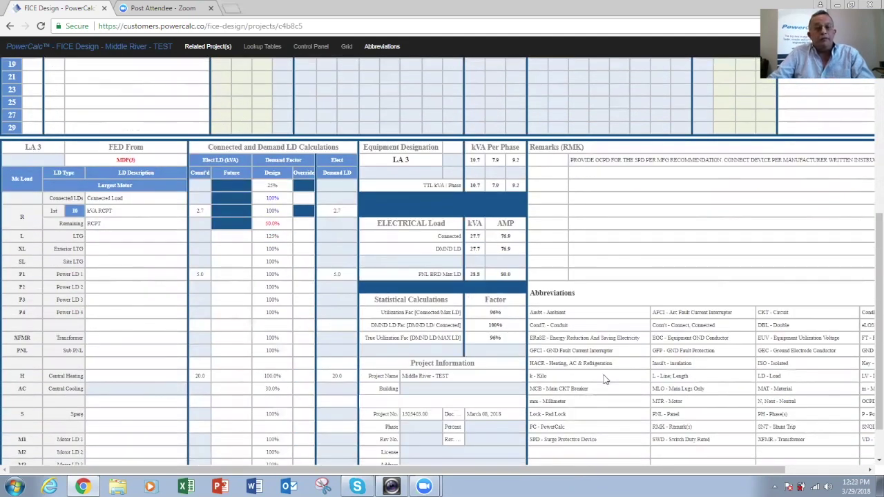
scroll(605, 379, up, 4)
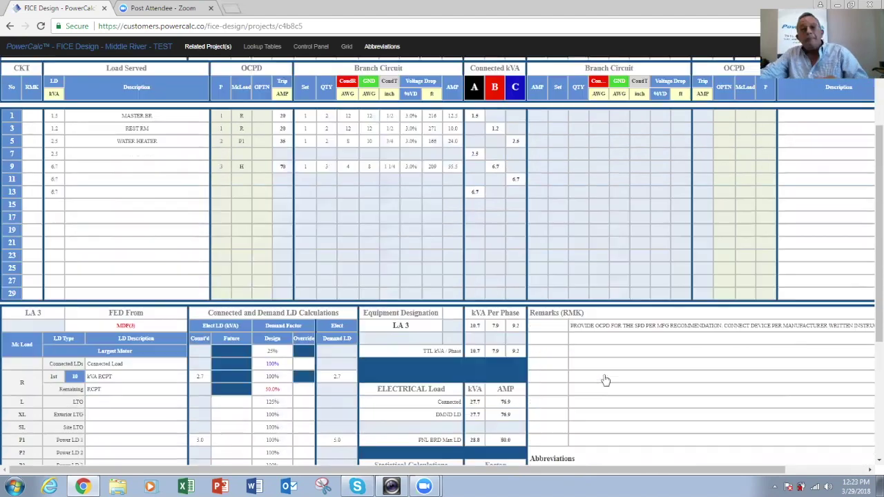
scroll(604, 380, up, 3)
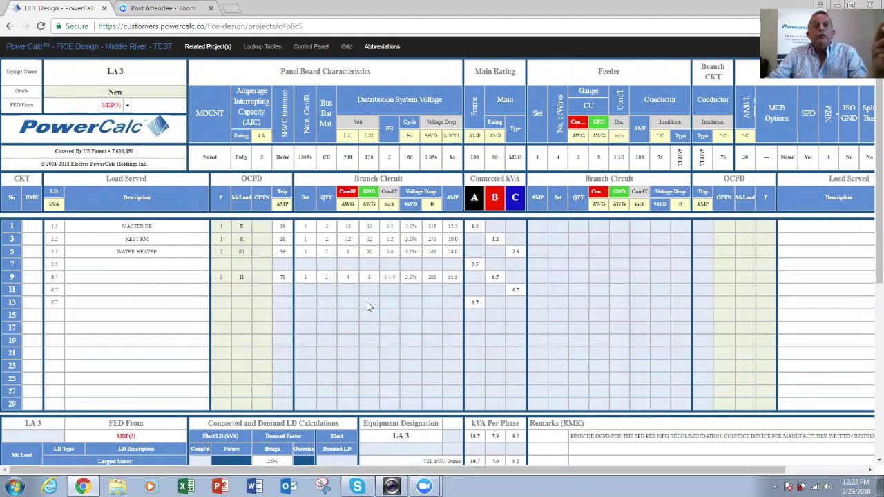
- Review panelboard LA 3's settings in the panel board module wizard, including its number of poles, and close it
click(312, 49)
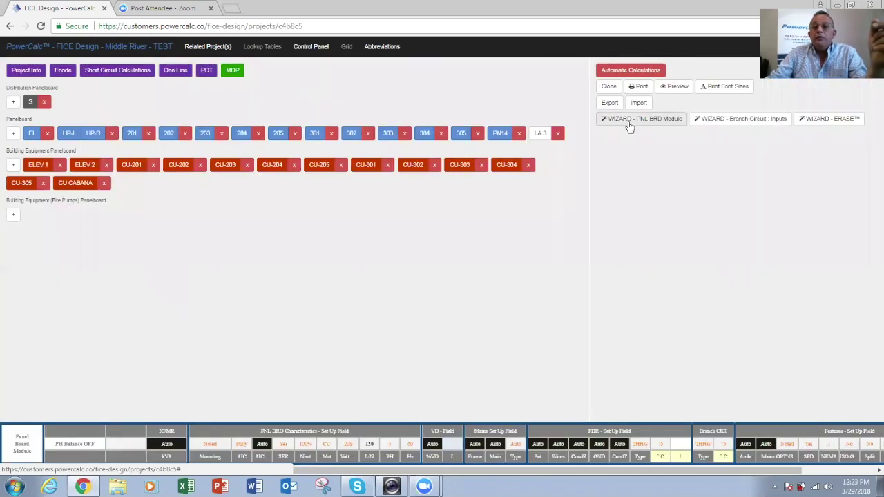
click(629, 124)
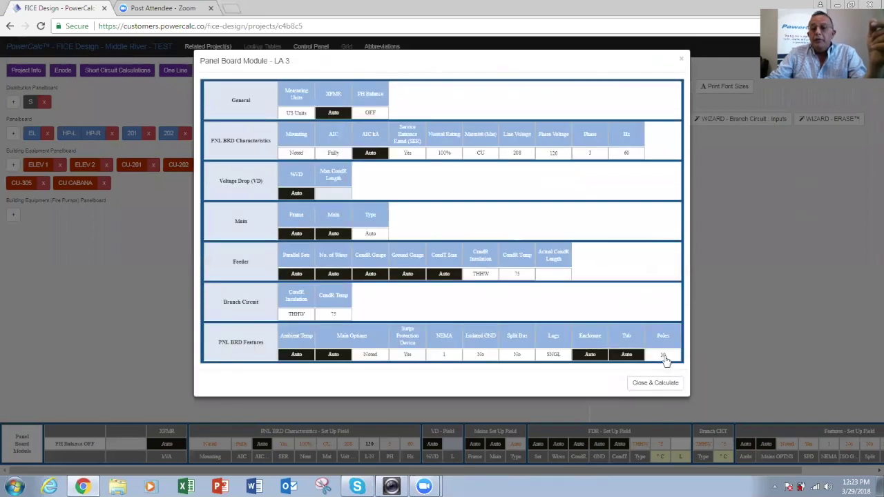
click(680, 62)
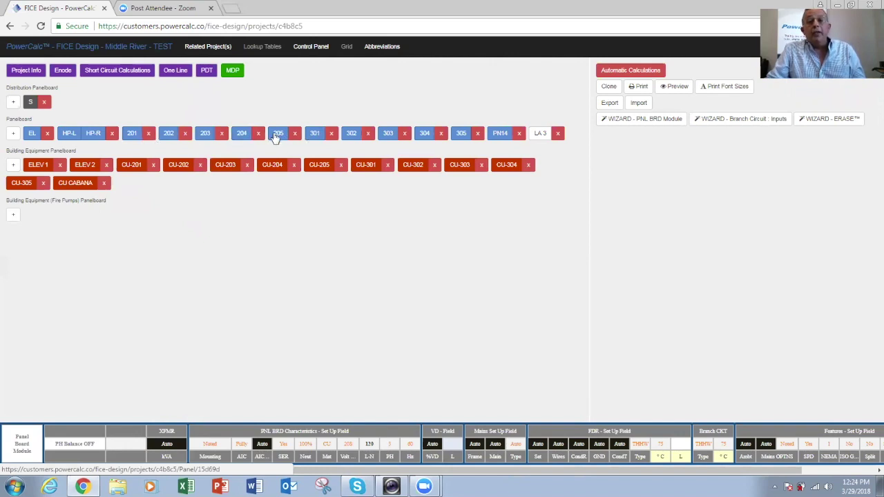
- Open panelboard 204 and look over its schedule and its set-up fields through the Features section
click(238, 135)
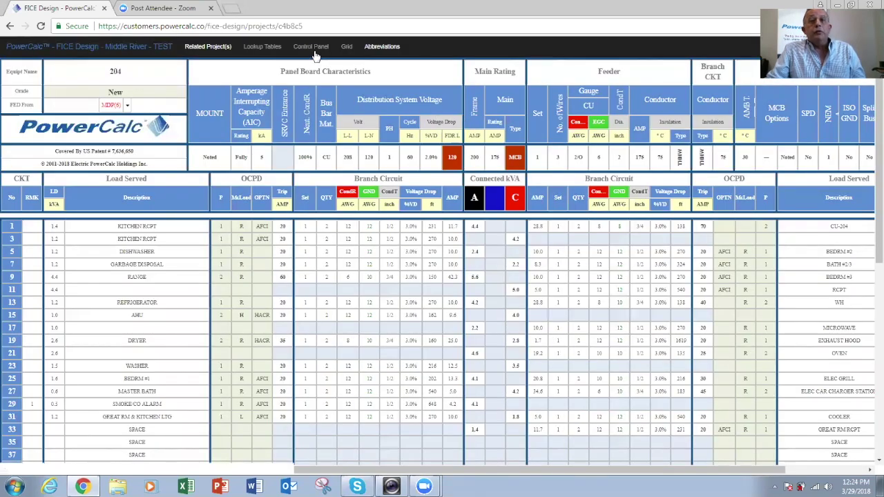
click(312, 50)
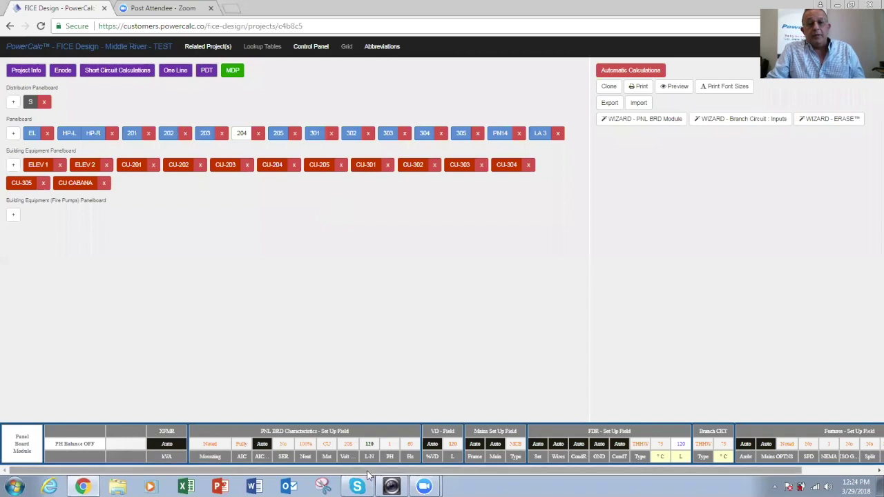
drag(371, 471, 444, 471)
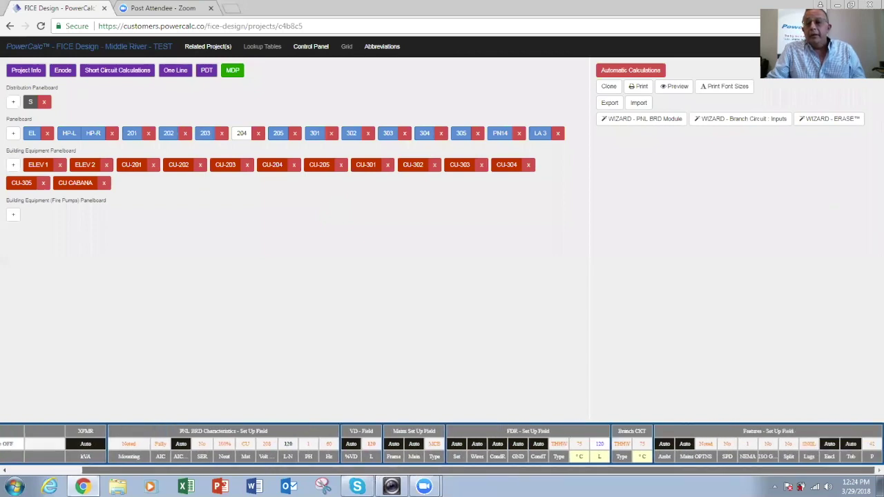
- Try to set panelboard 204's lugs to FD Thru in the panel board module wizard, choosing 205 as the panel to link
click(642, 119)
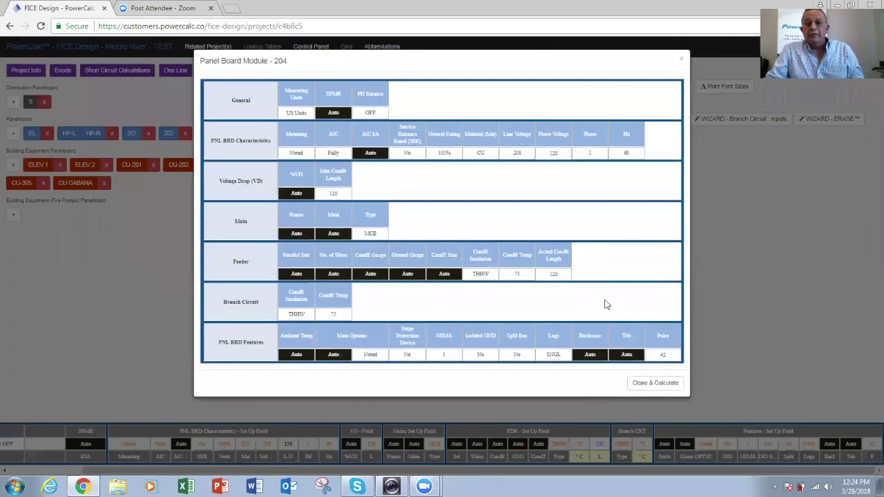
click(559, 356)
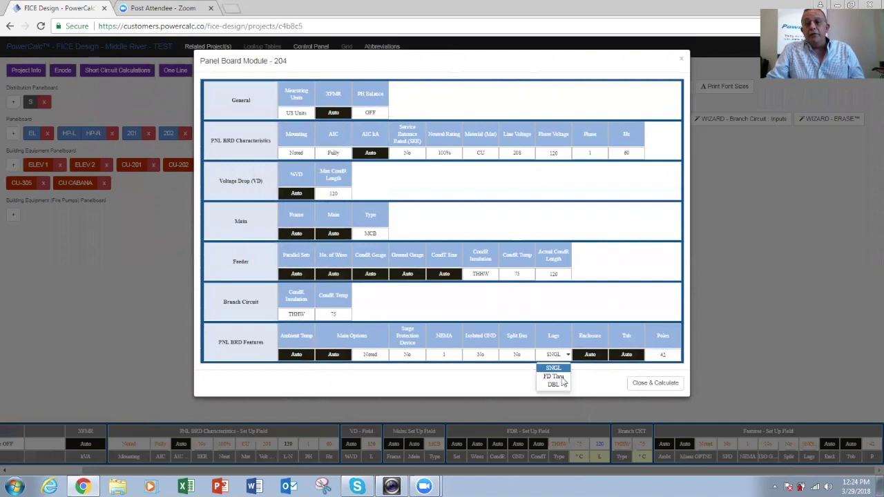
click(556, 376)
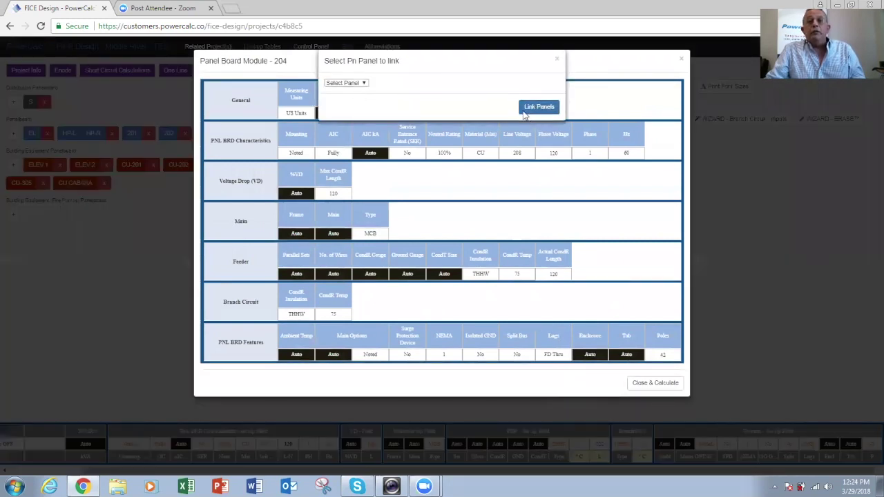
click(365, 84)
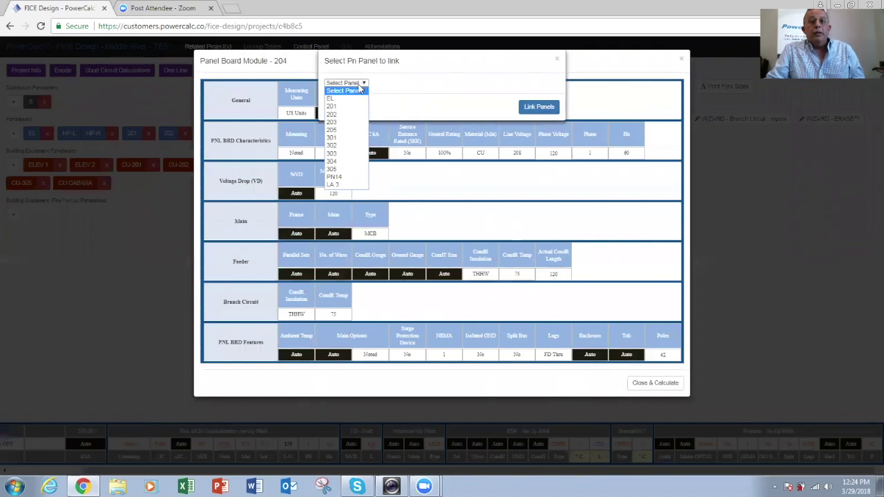
click(338, 130)
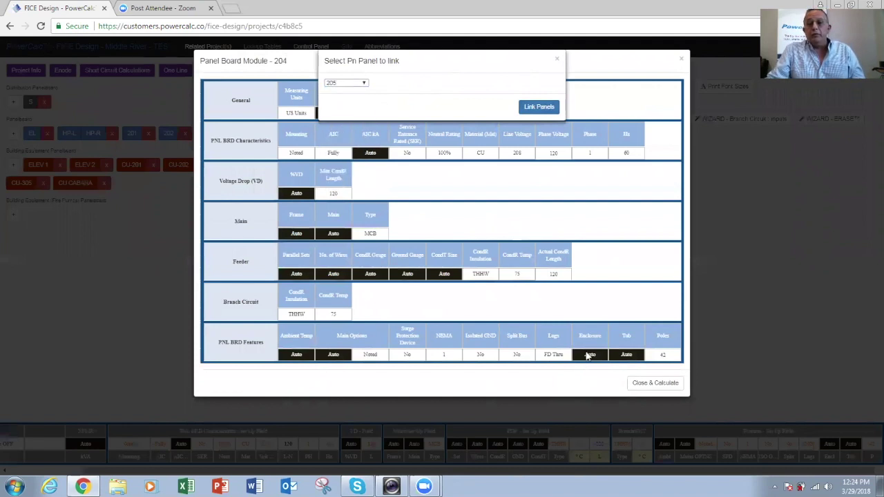
click(658, 389)
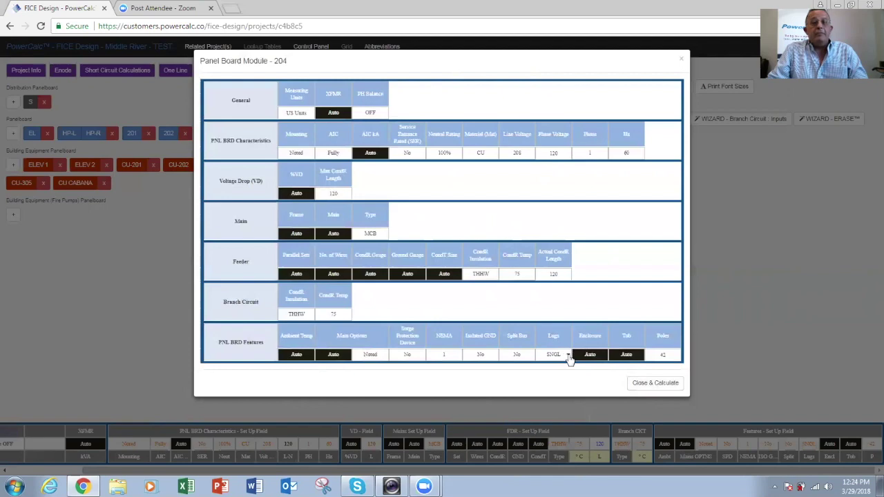
click(645, 384)
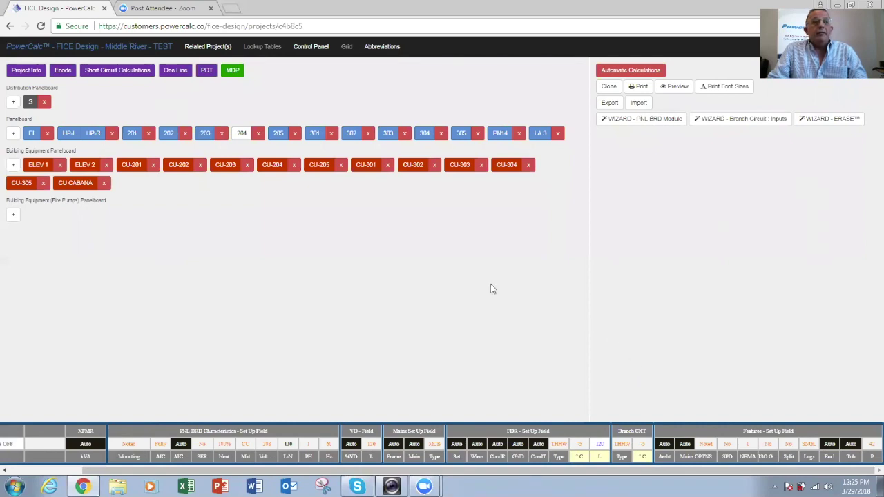
- Set panelboard 204's enclosure to DBL in its feature set-up fields and view the available lugs options
click(241, 135)
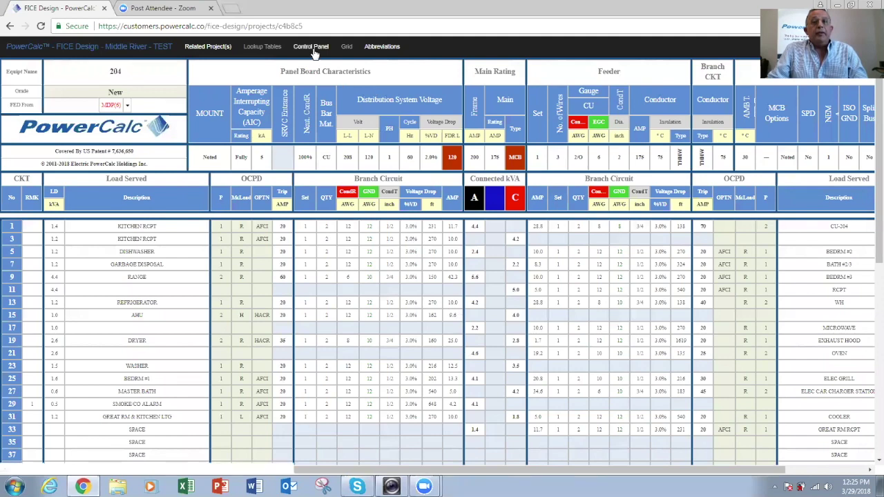
click(312, 51)
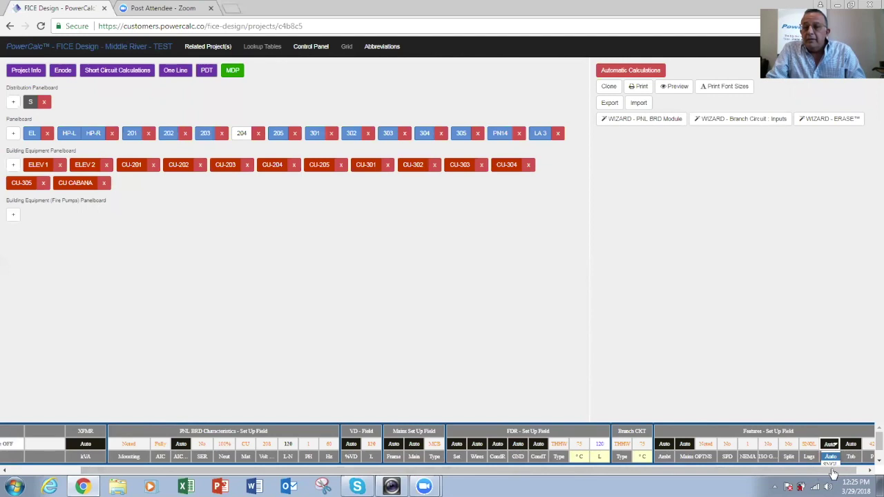
scroll(832, 463, down, 1)
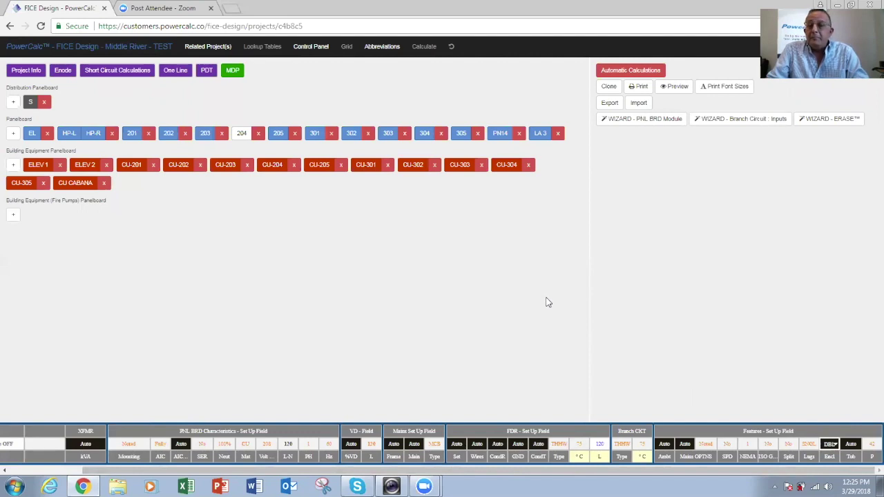
click(816, 445)
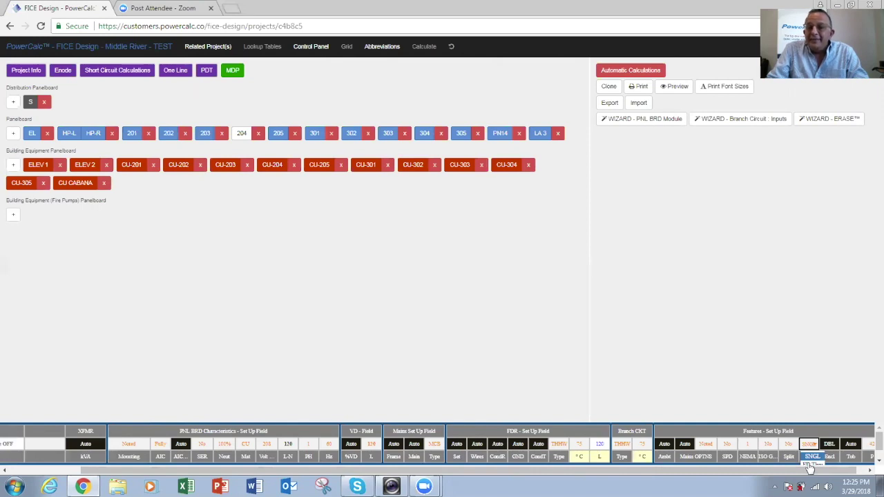
click(658, 239)
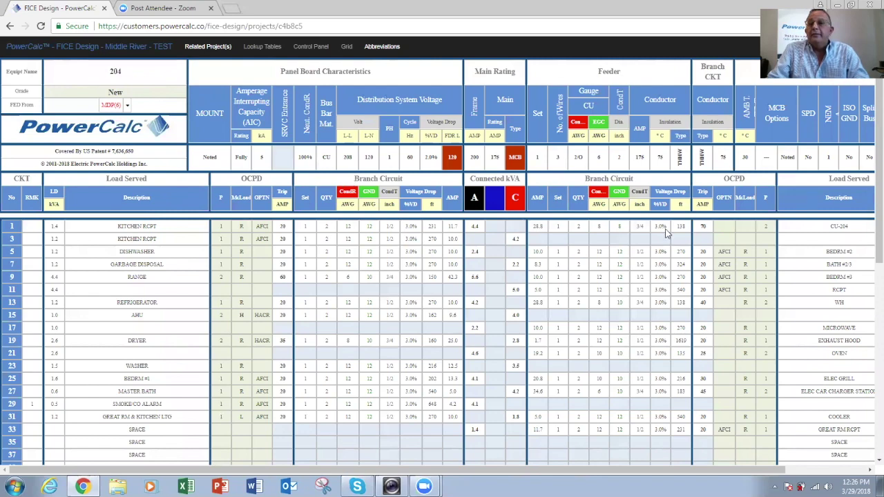
- Examine panelboard 204's branch circuits, load calculations and remarks, and return to the project's equipment list
scroll(390, 116, down, 3)
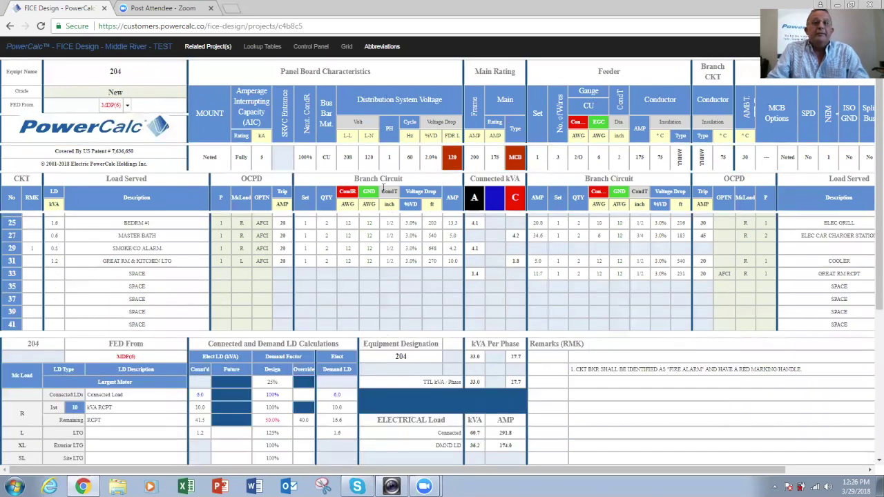
scroll(276, 137, up, 3)
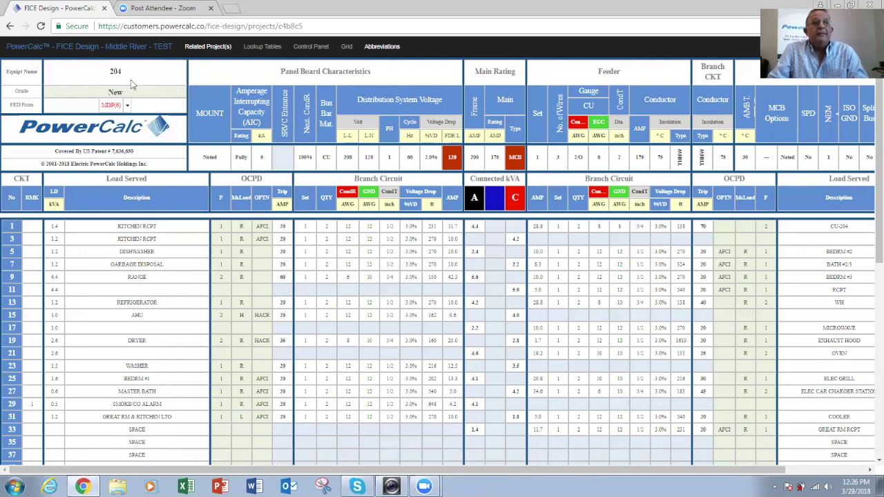
scroll(375, 108, down, 3)
scroll(375, 108, up, 3)
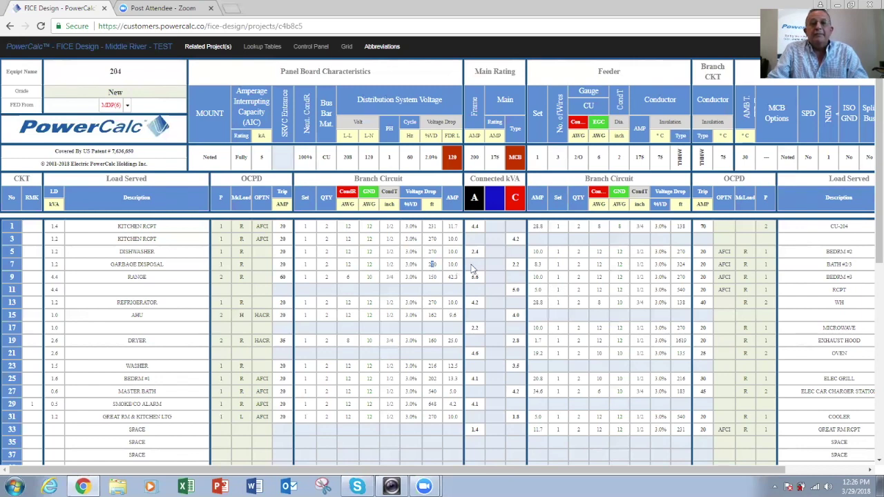
scroll(472, 270, down, 3)
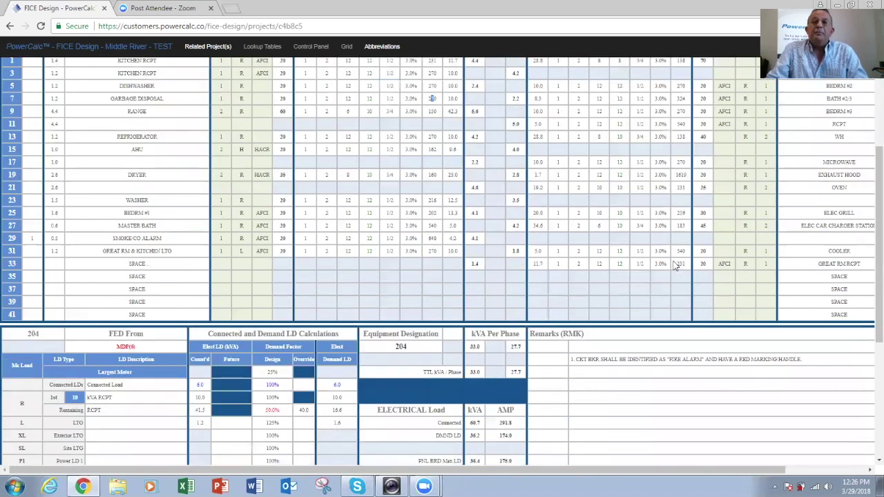
scroll(511, 250, up, 4)
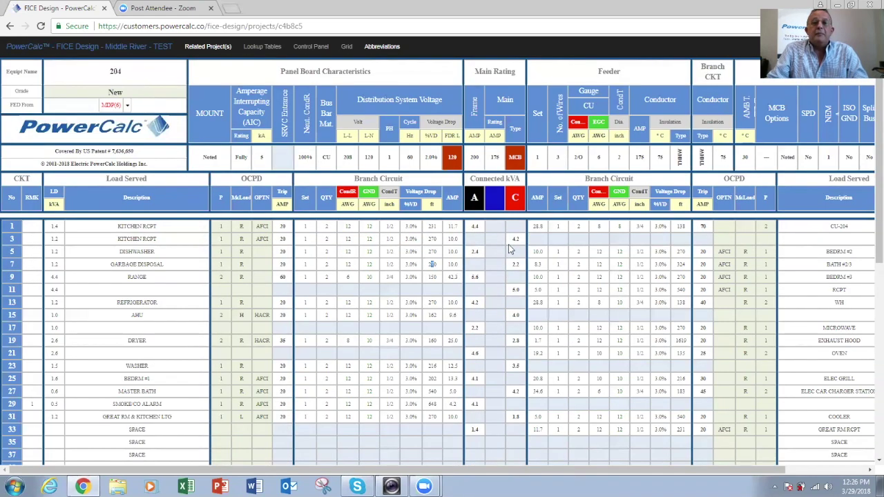
click(306, 50)
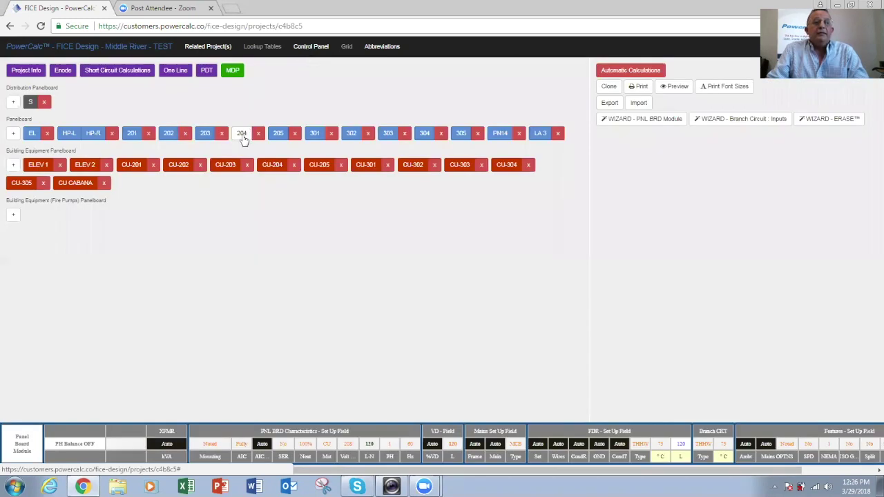
- Try again to link panel 205 to panelboard 204 by setting 204's lugs to FD Thru, and leave its module wizard
click(242, 136)
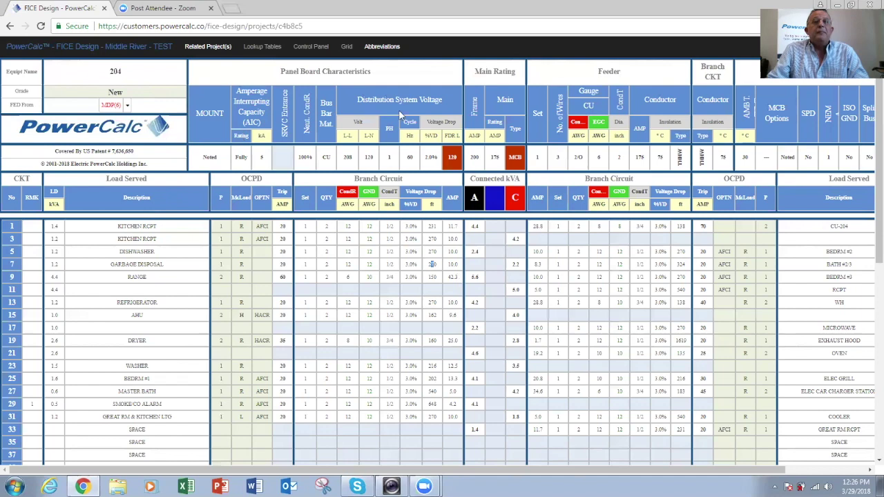
click(310, 48)
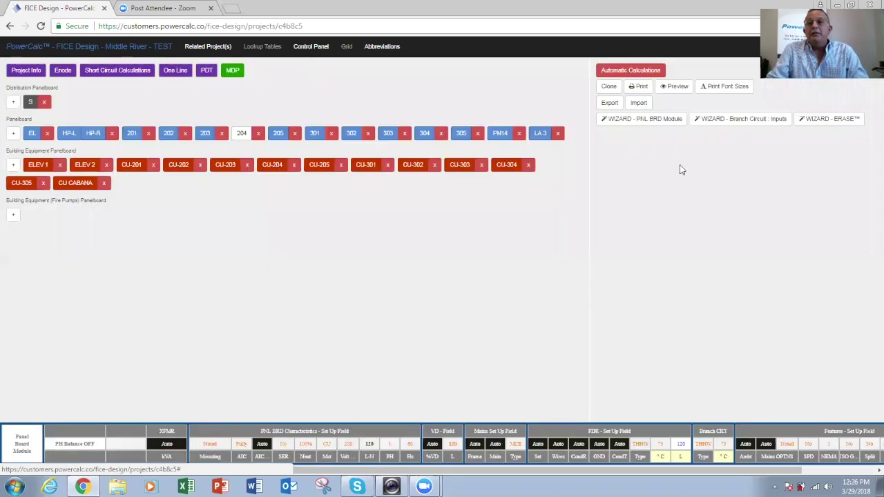
click(660, 127)
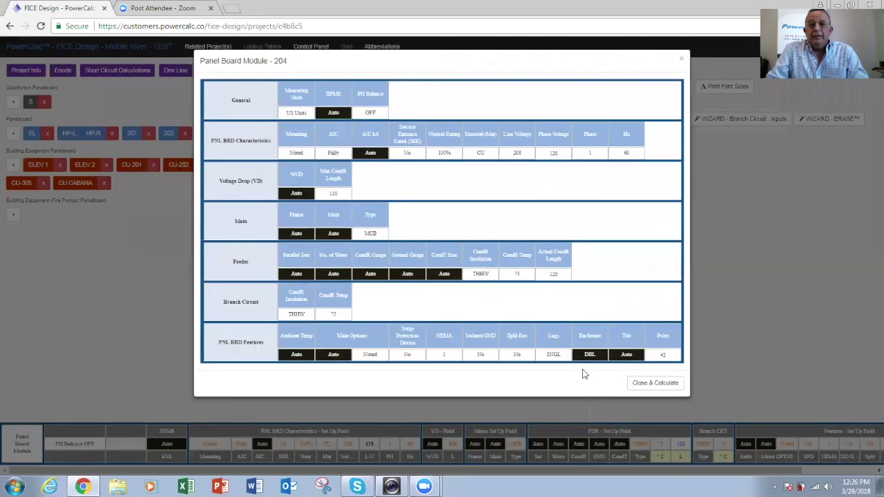
click(566, 357)
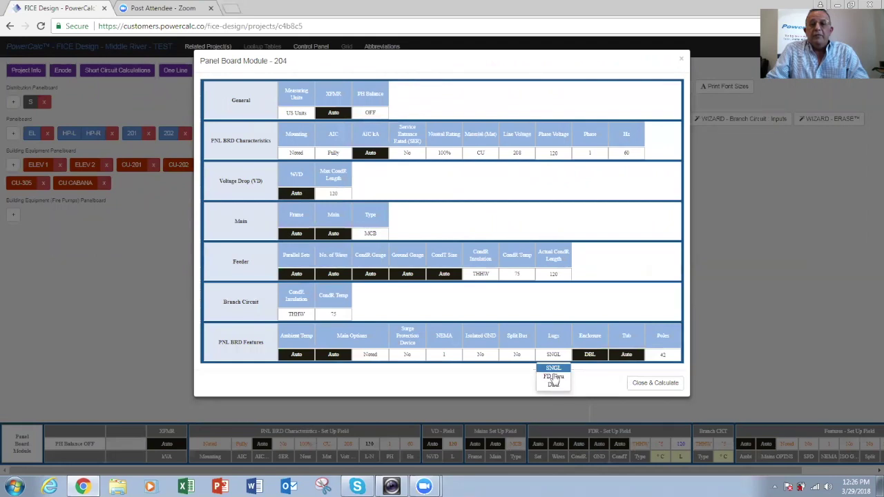
click(553, 377)
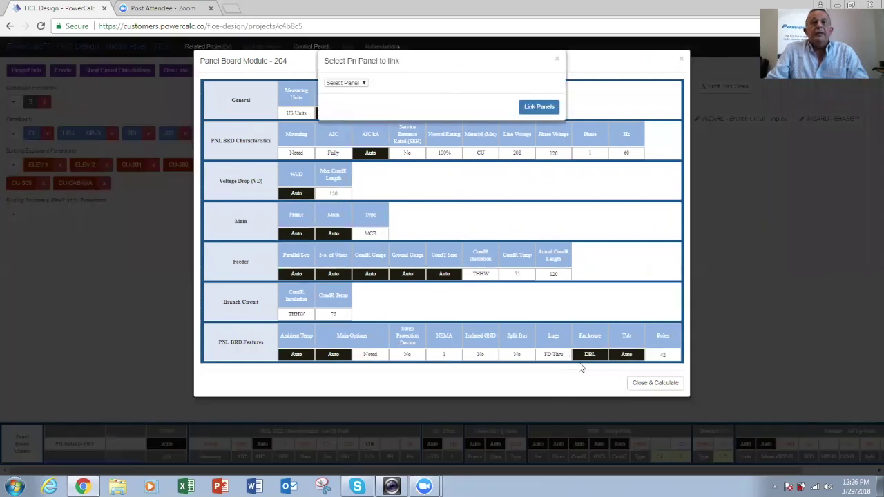
click(364, 83)
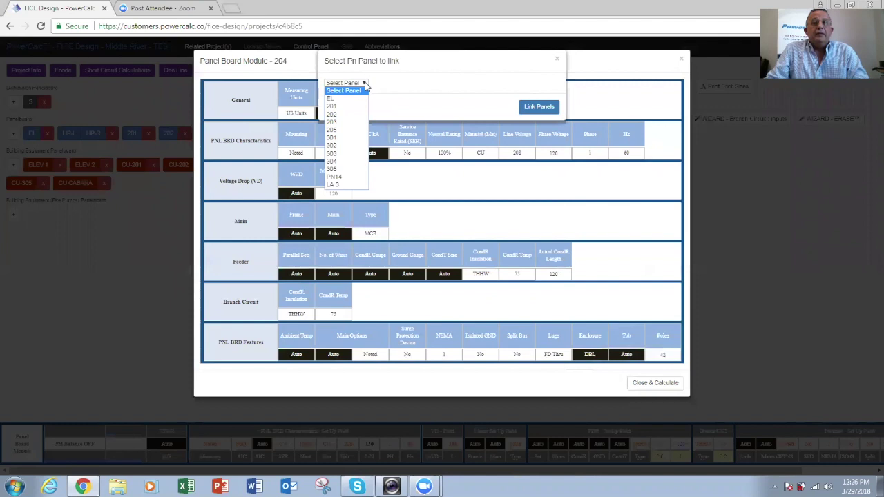
click(339, 130)
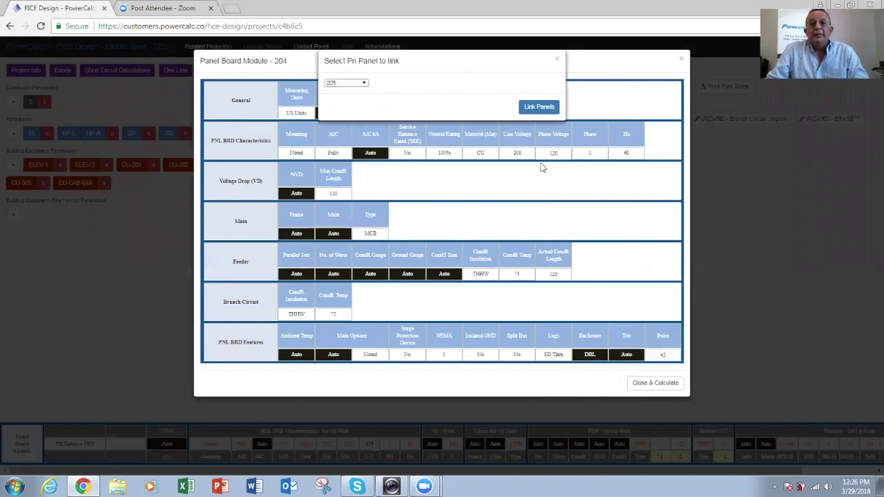
click(541, 111)
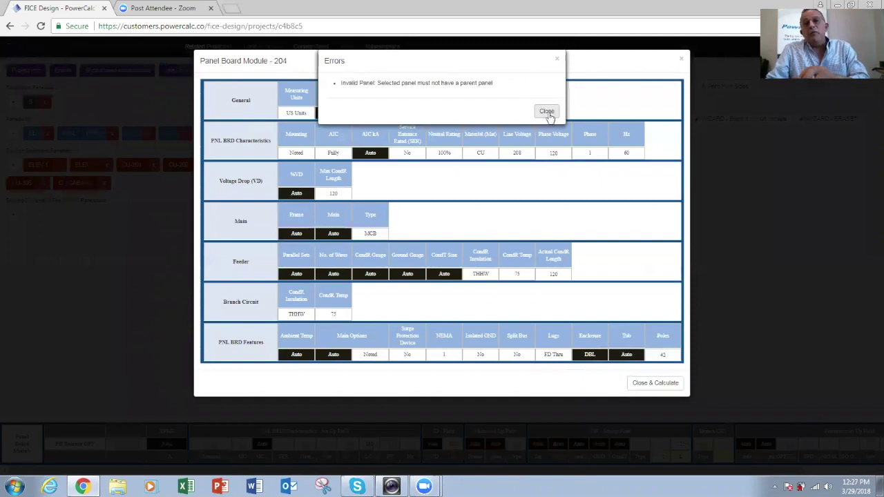
click(548, 114)
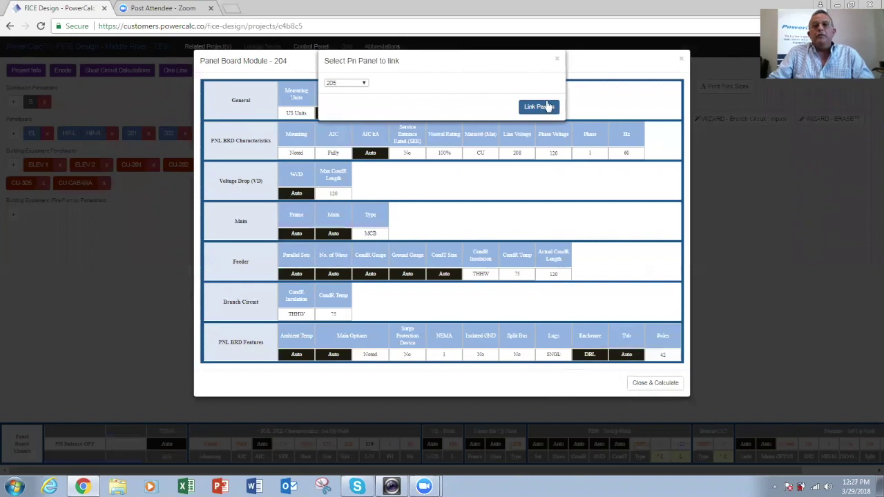
click(559, 61)
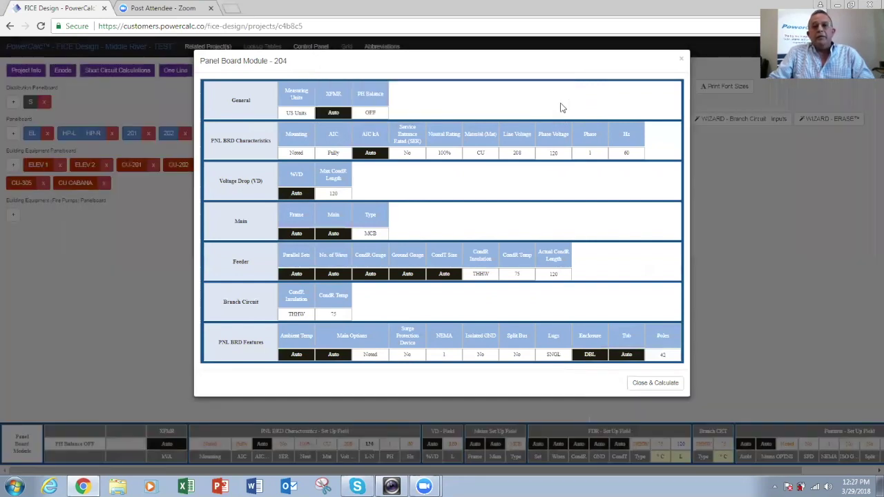
click(680, 62)
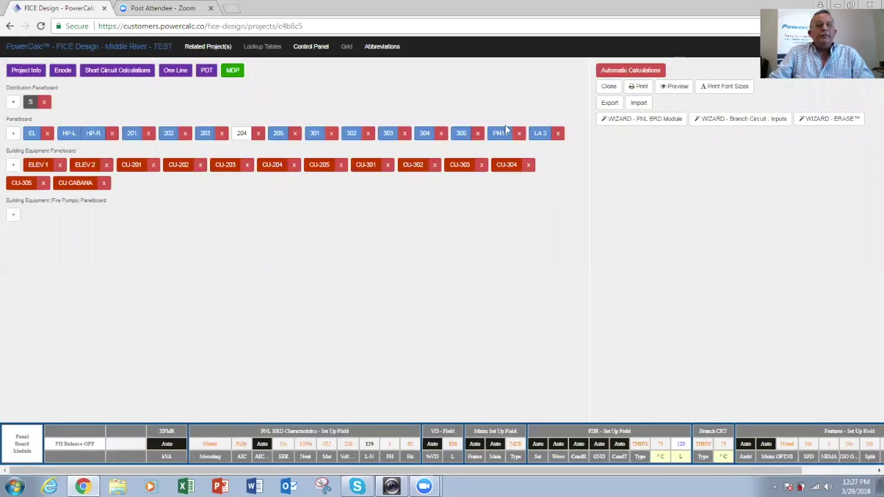
- Clear panelboard 205's FED From assignment by resetting it to Select, and return to the project's equipment list
click(278, 133)
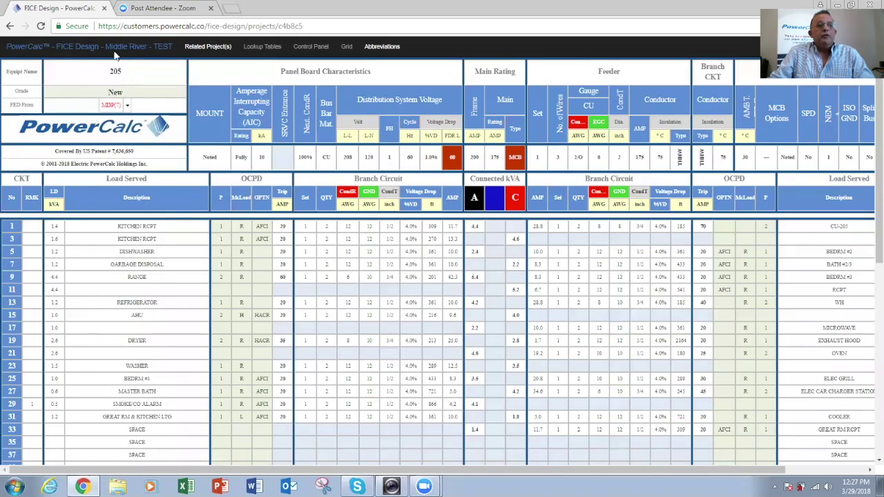
click(127, 106)
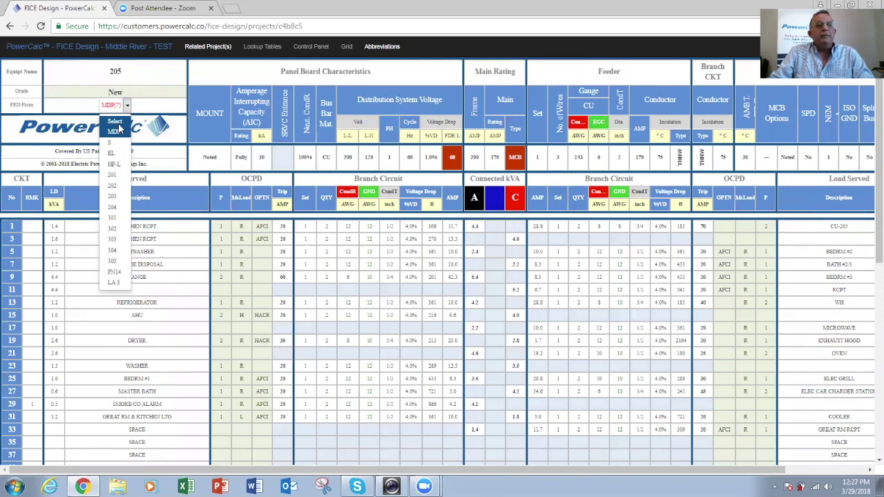
click(119, 130)
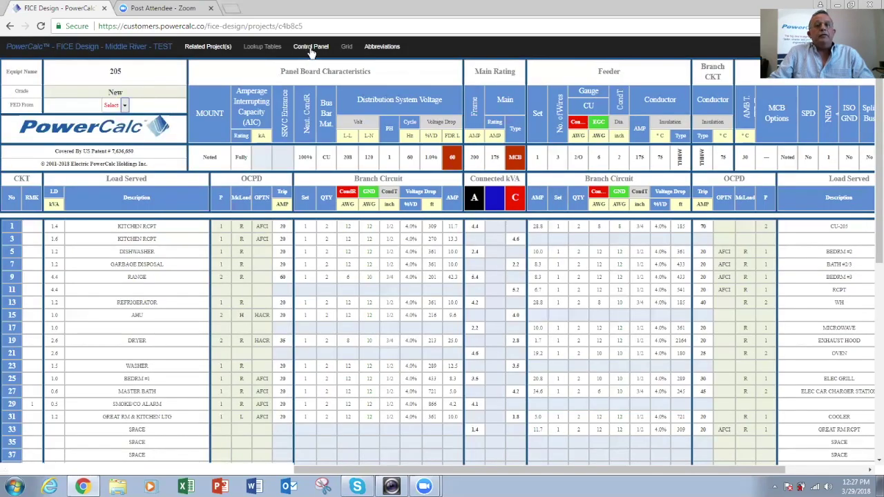
click(311, 48)
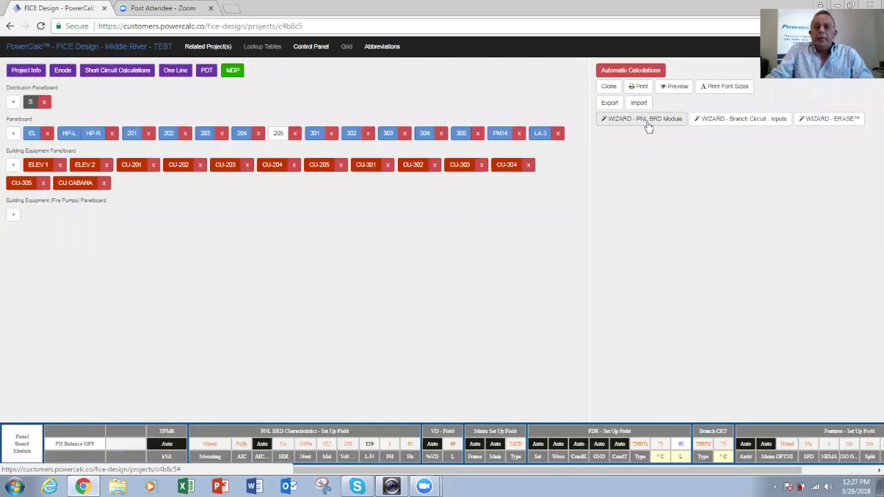
click(646, 123)
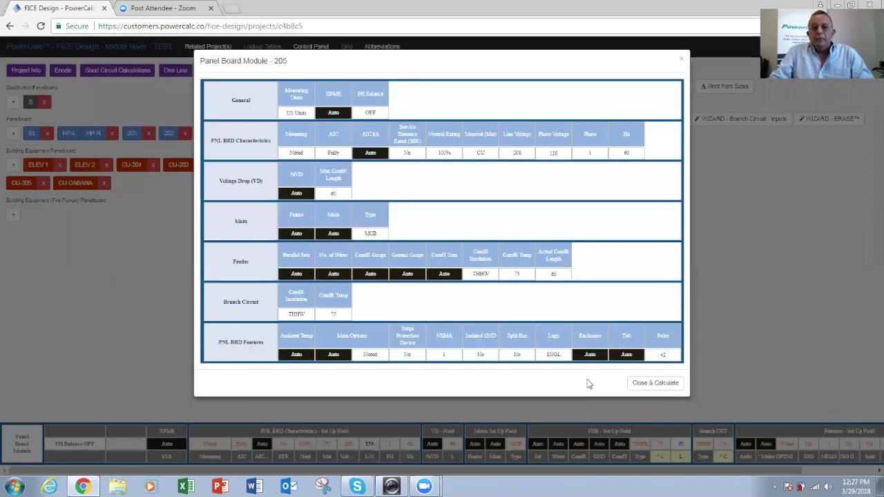
click(567, 356)
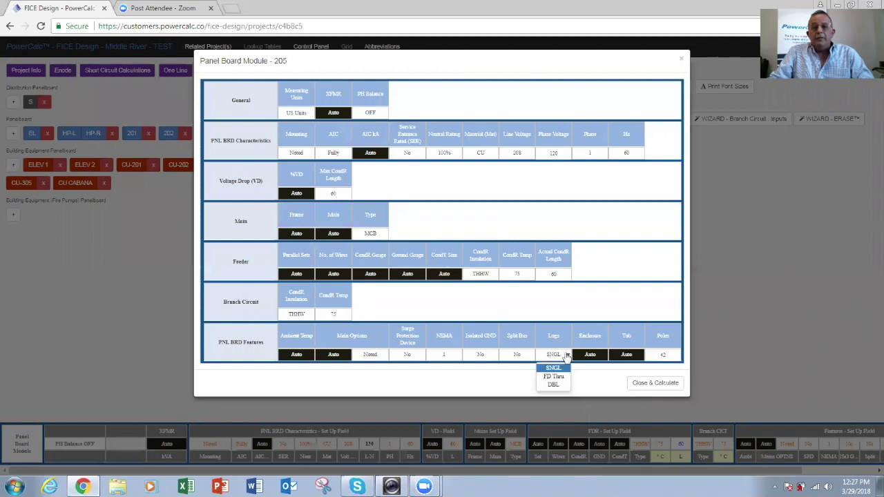
click(552, 377)
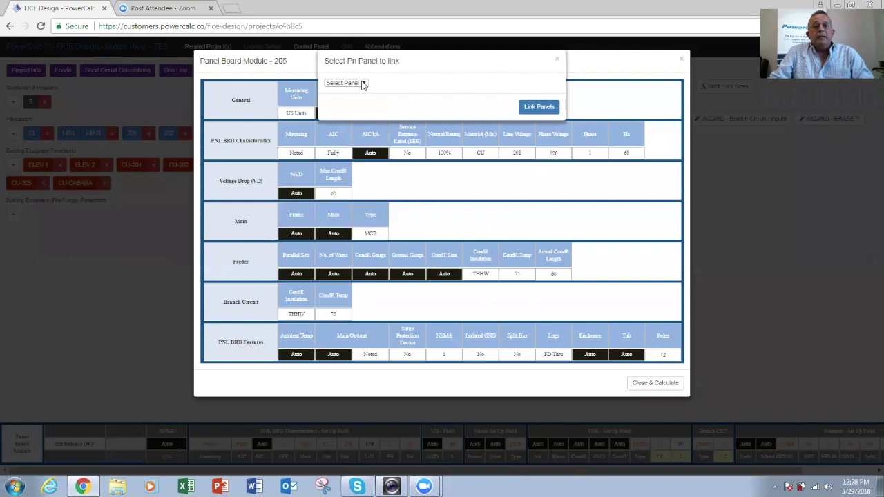
click(363, 83)
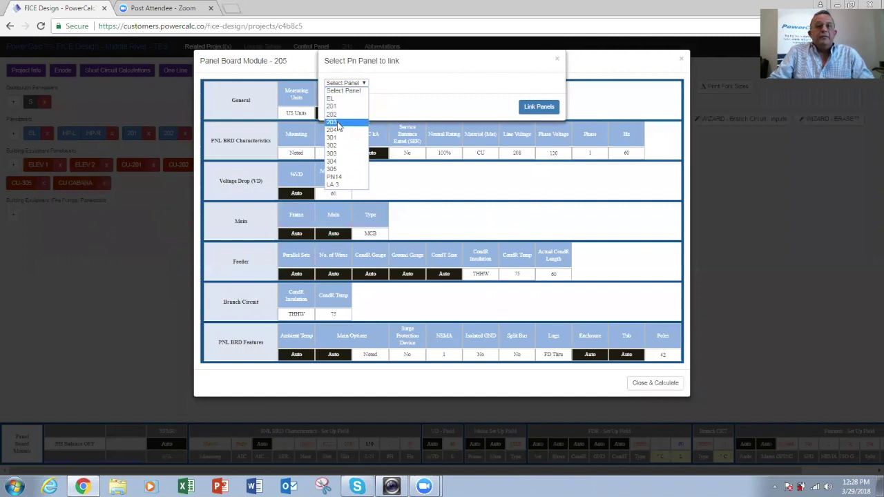
click(559, 61)
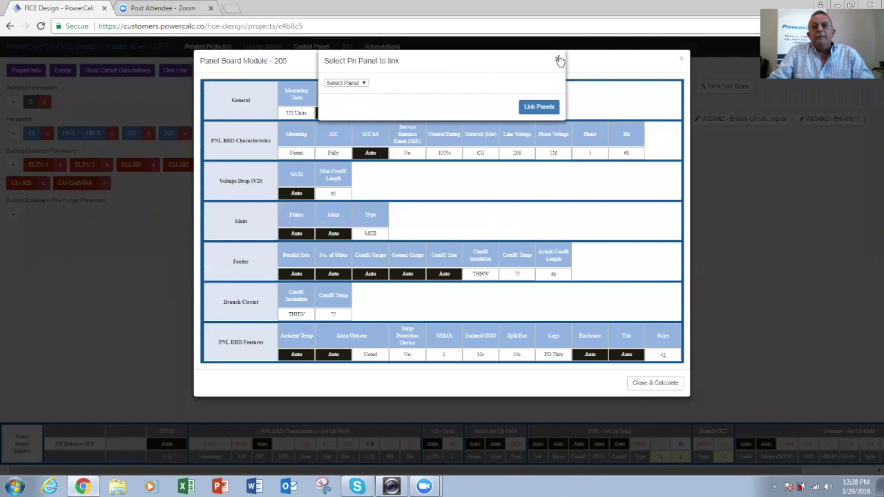
click(559, 61)
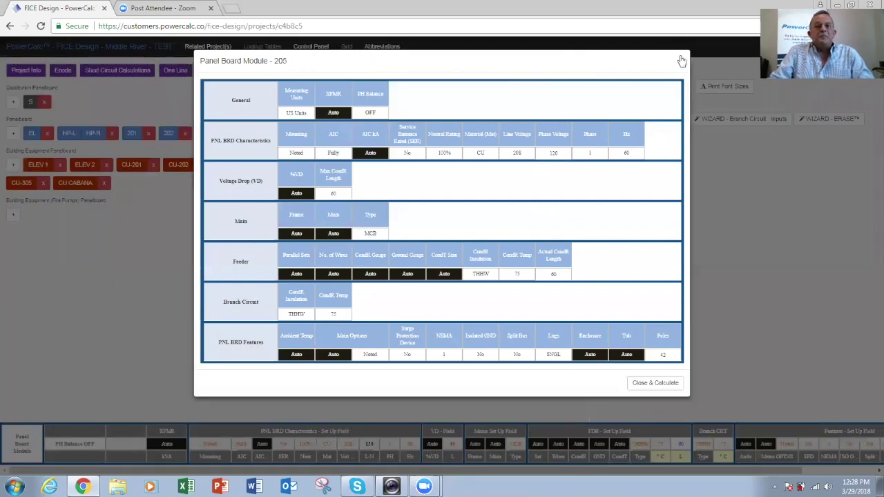
click(682, 62)
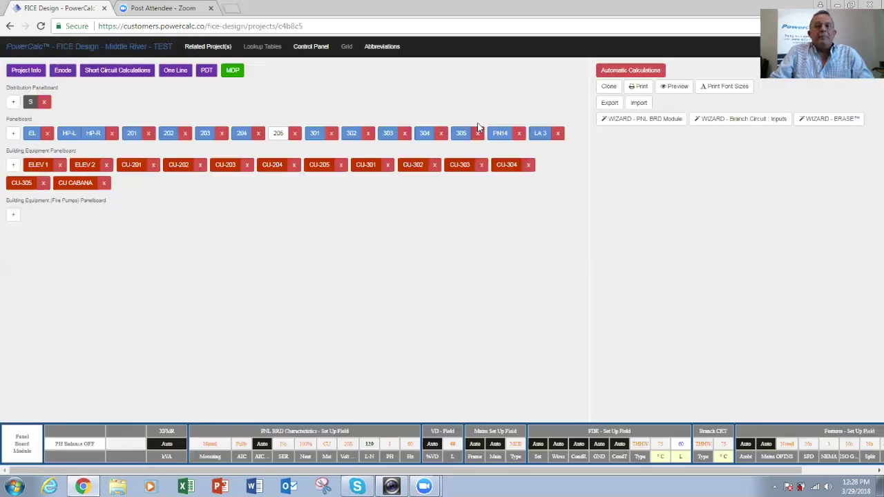
- Set panelboard 204's lugs to FD Thru, link panel 205 to it, and recalculate
click(243, 133)
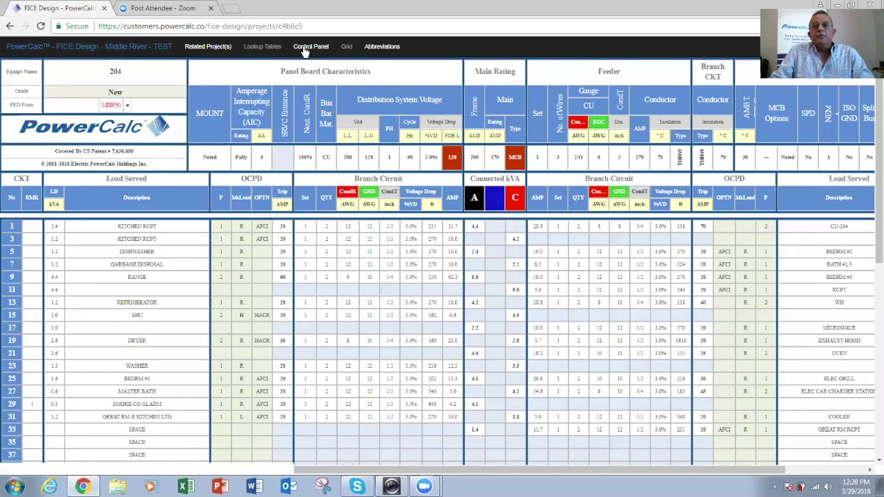
click(304, 48)
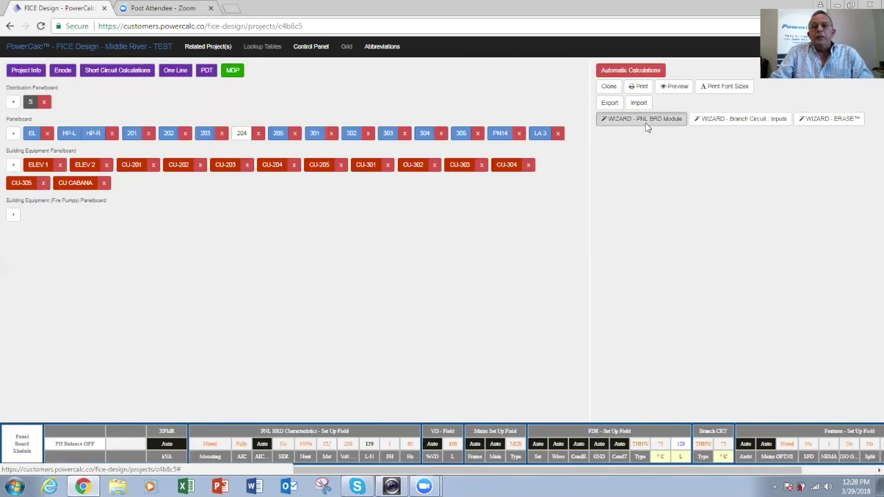
click(644, 120)
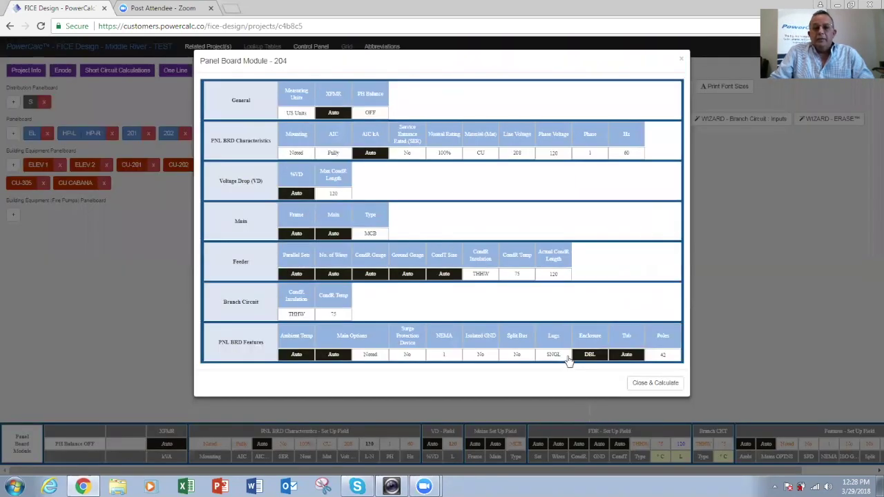
click(567, 356)
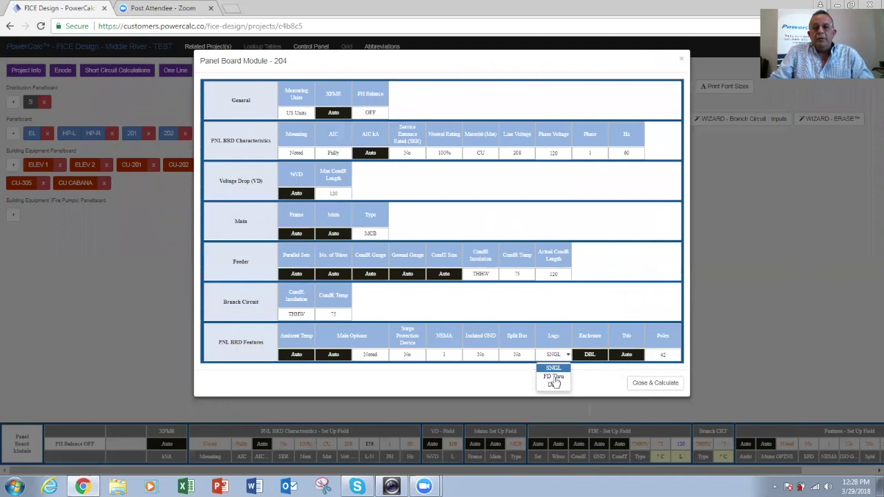
click(554, 378)
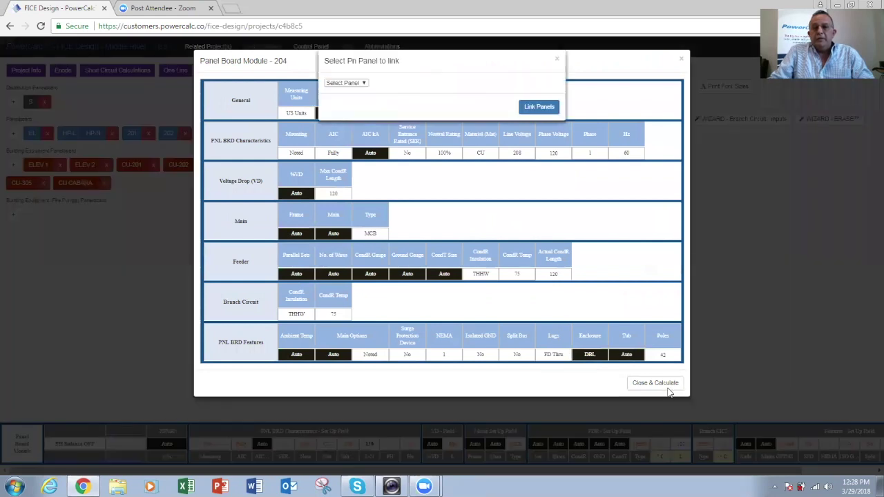
click(364, 84)
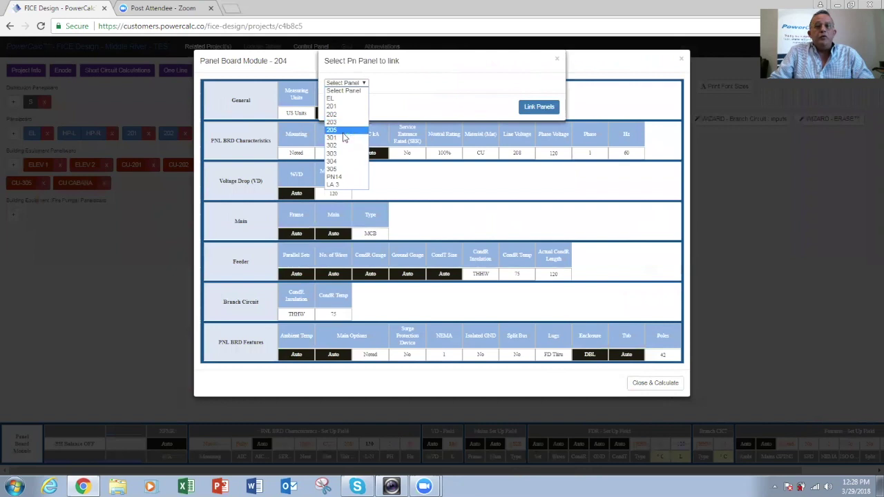
click(343, 135)
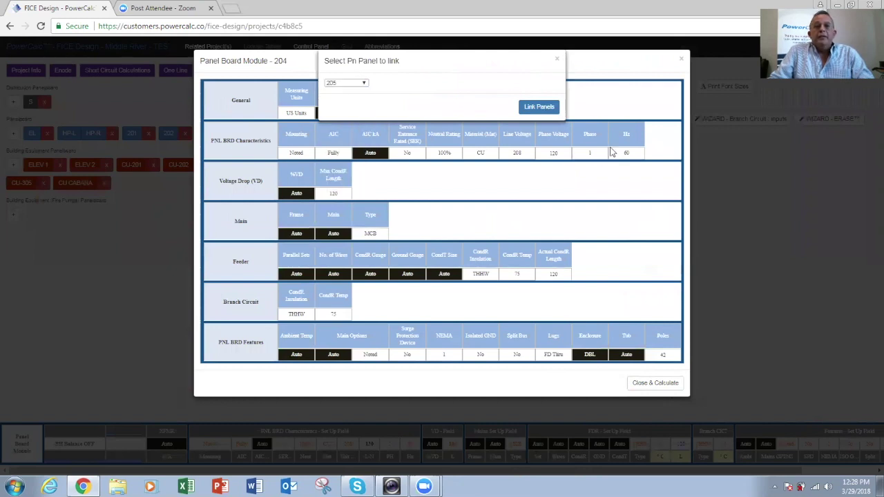
click(537, 108)
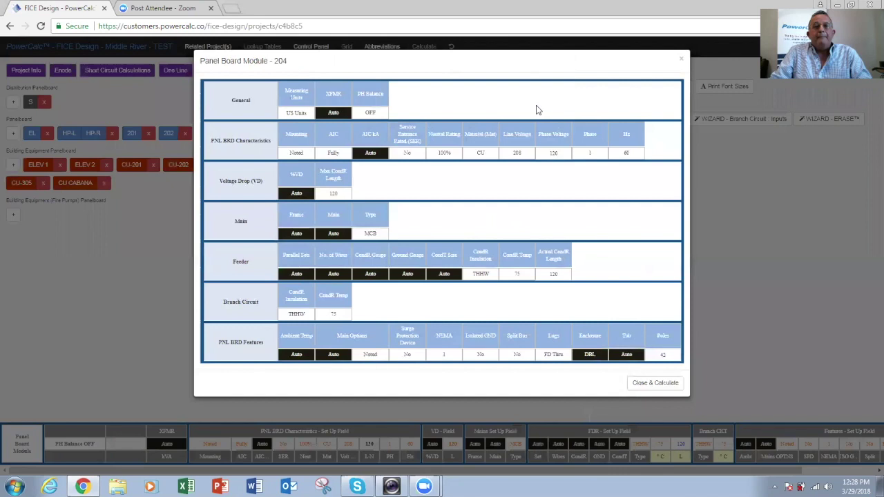
click(656, 383)
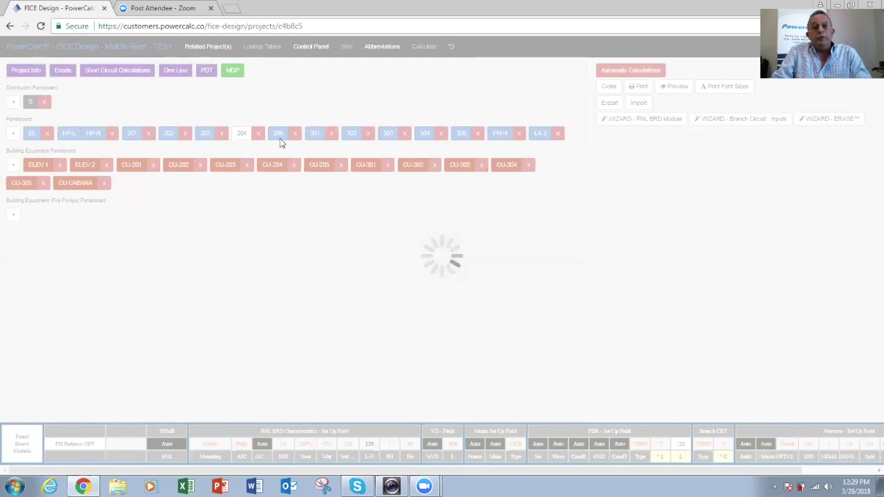
- Examine the main rating and feeder values in panelboard 204's recalculated schedule, and return to the equipment list
right_click(454, 262)
click(349, 247)
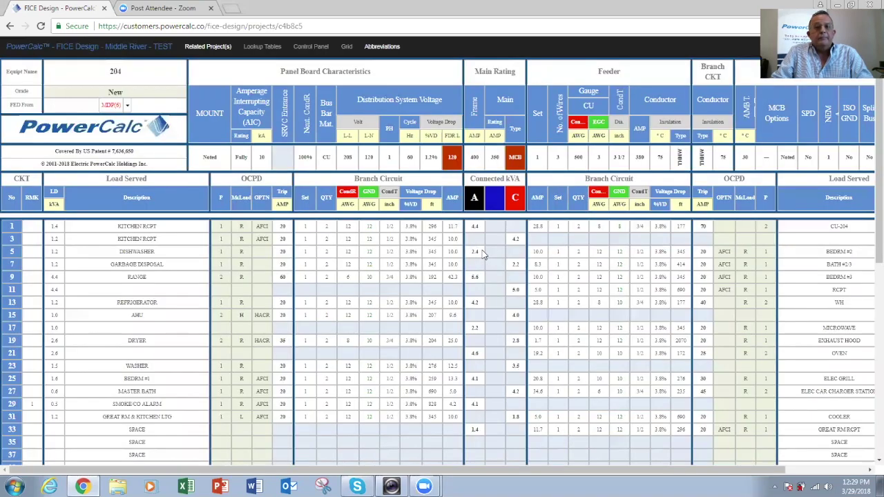
click(302, 46)
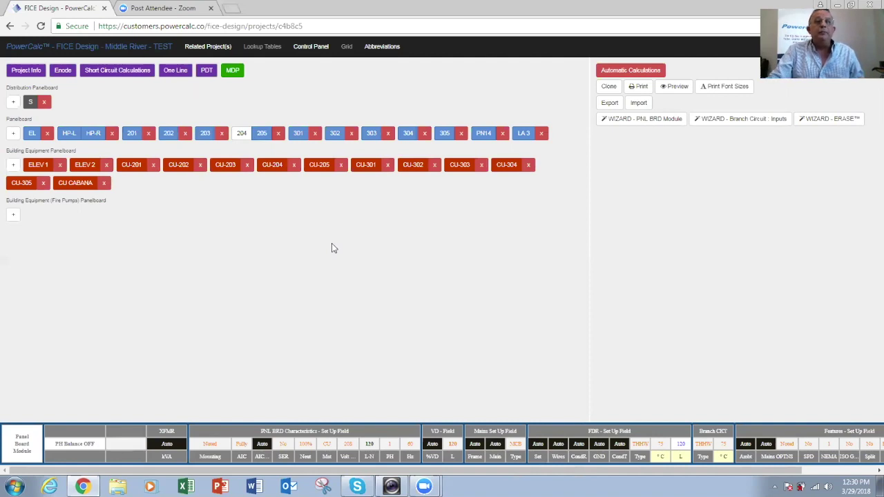
- Open the project's one-line diagram and examine how linked panels 204 and 205 are fed from MDP
click(176, 70)
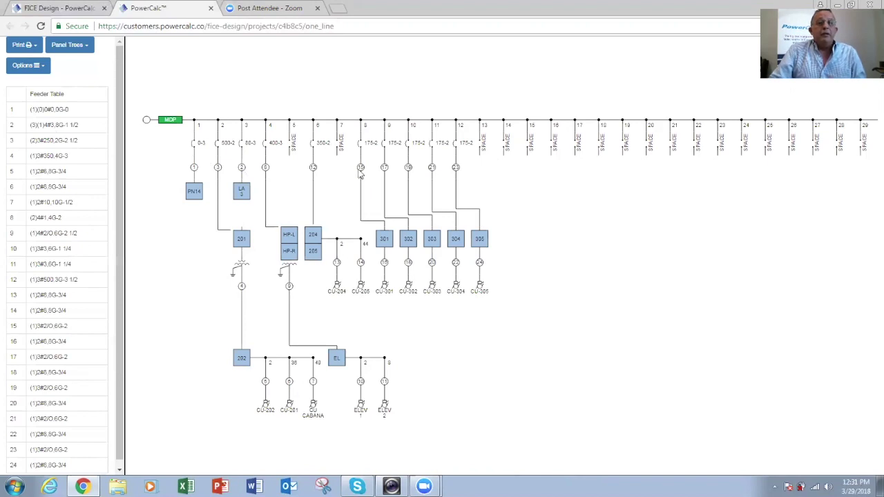
scroll(350, 178, down, 1)
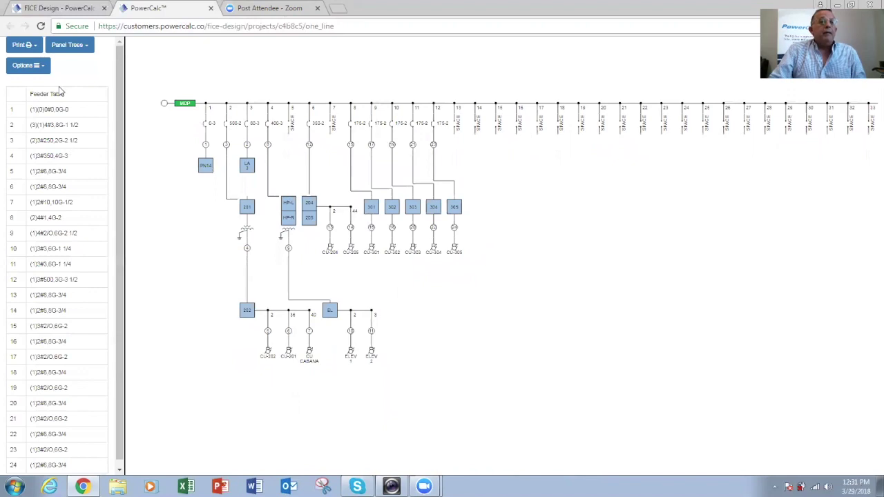
- Set the one-line diagram's font size to 24 pixels, apply it, and close the superseded diagram page
click(43, 66)
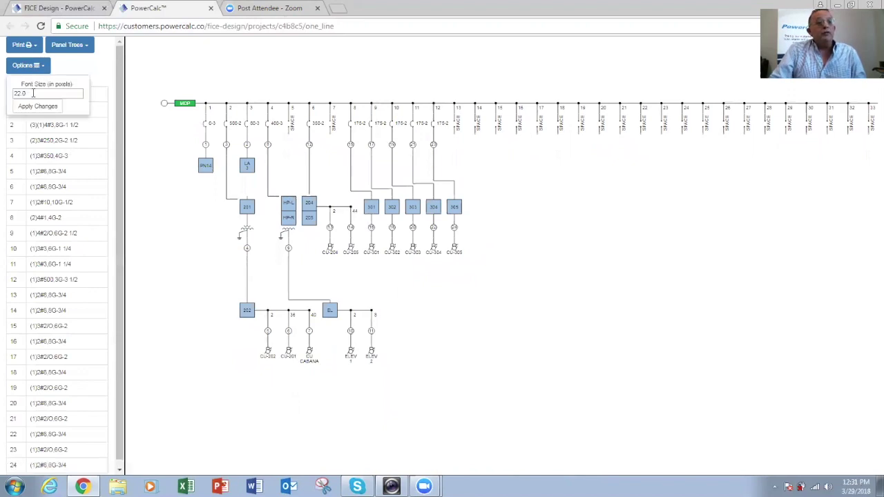
key(ctrl+a)
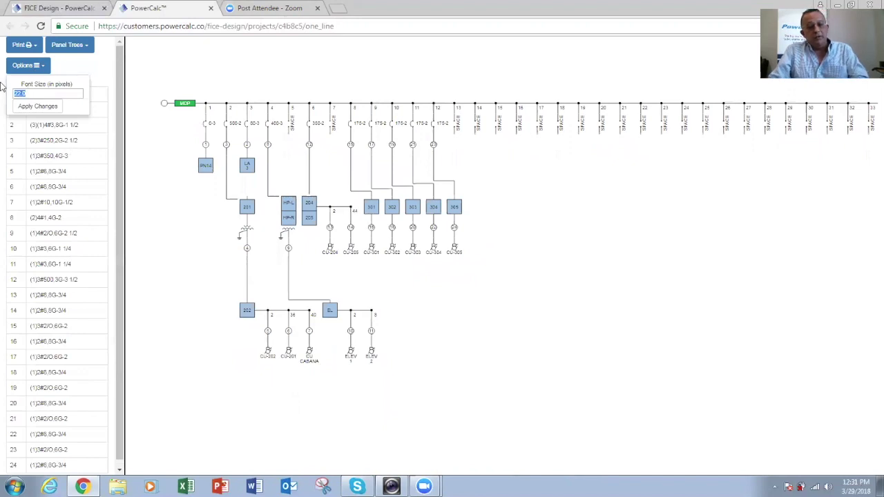
text(24)
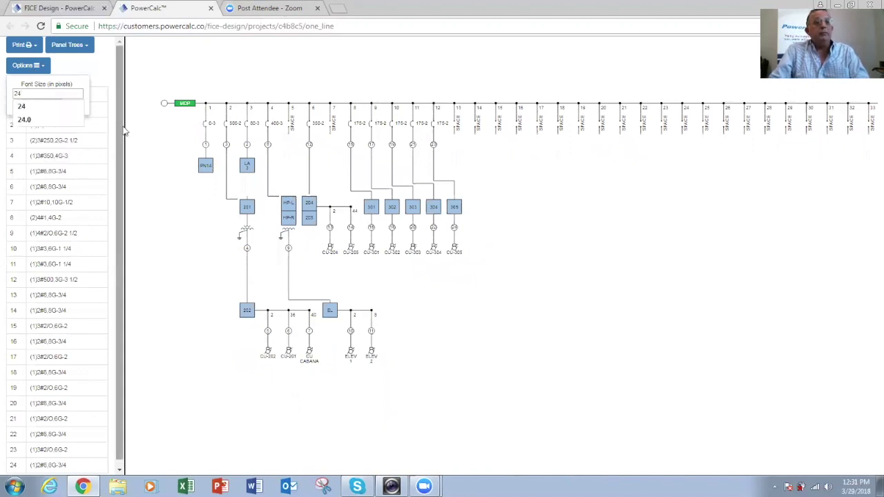
click(63, 107)
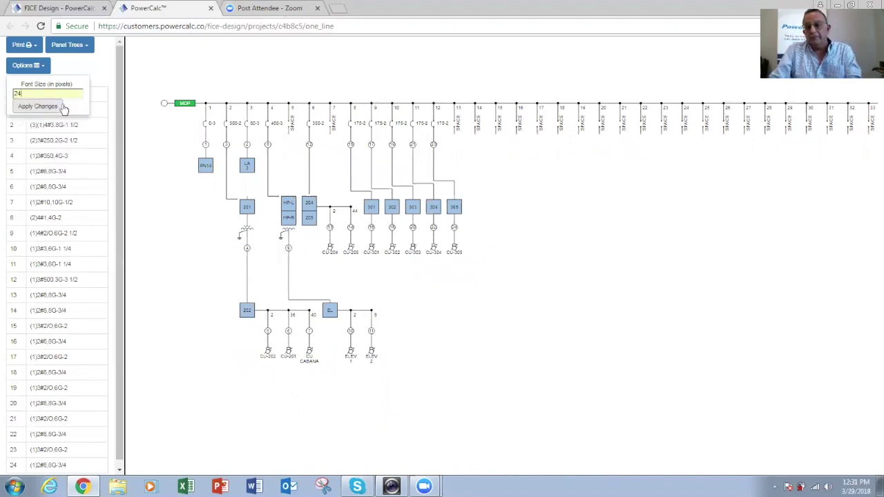
click(62, 106)
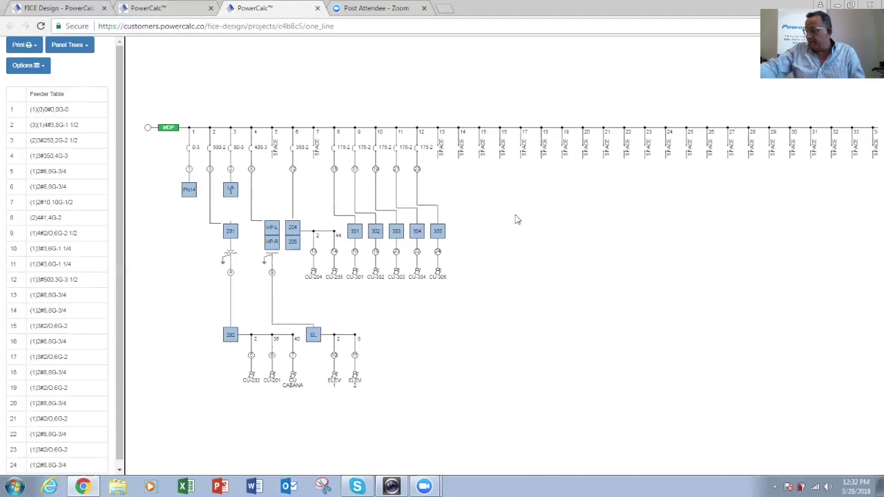
click(171, 8)
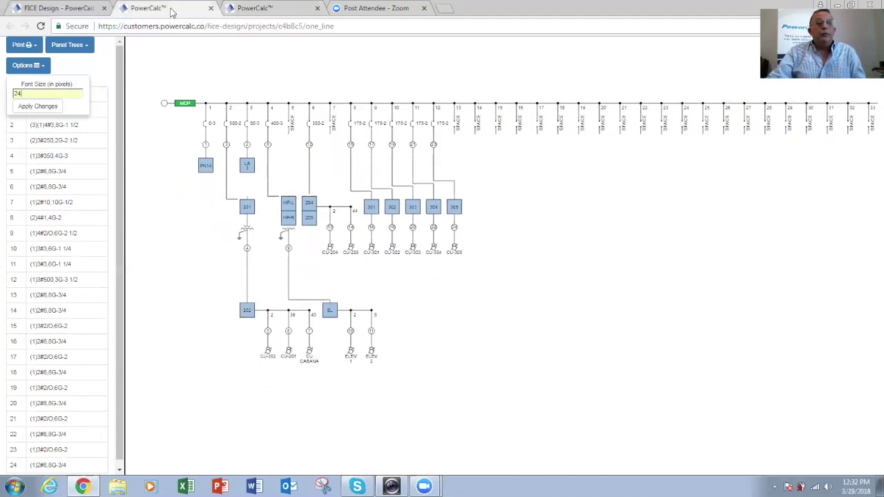
click(211, 7)
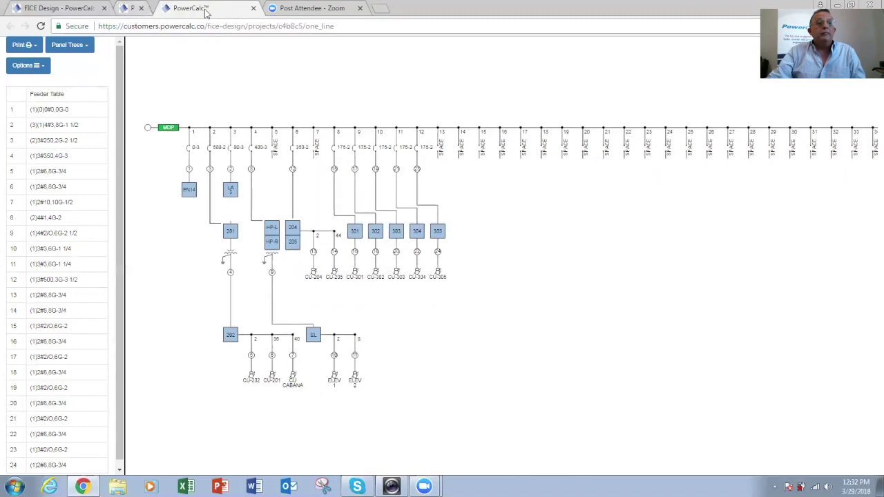
- Examine the project's PDT tree for panels without a parent, and return to the equipment list
click(72, 8)
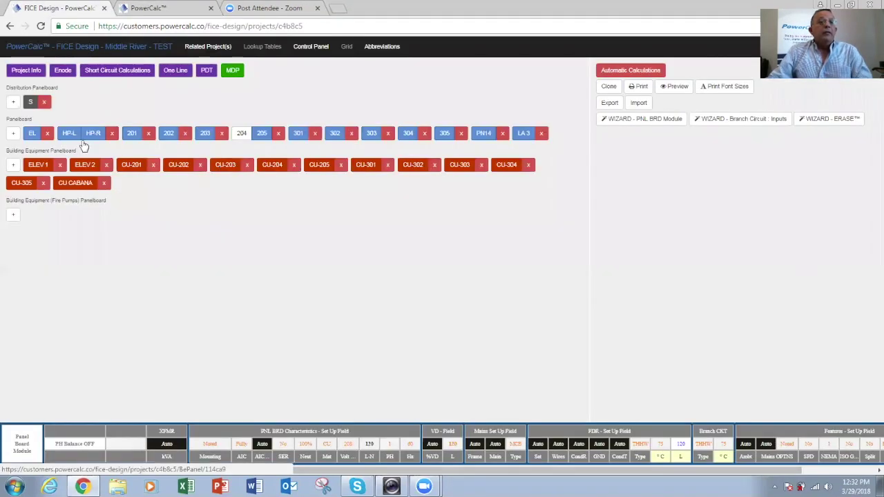
click(206, 74)
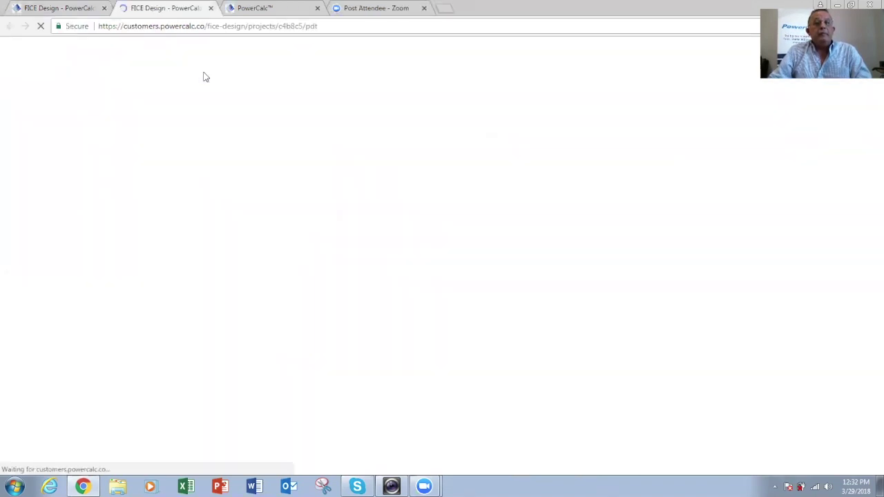
scroll(294, 200, down, 2)
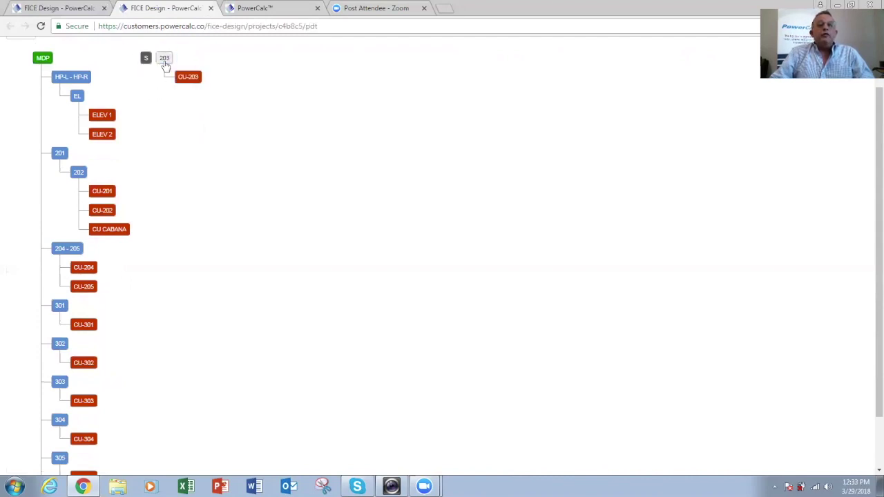
click(80, 11)
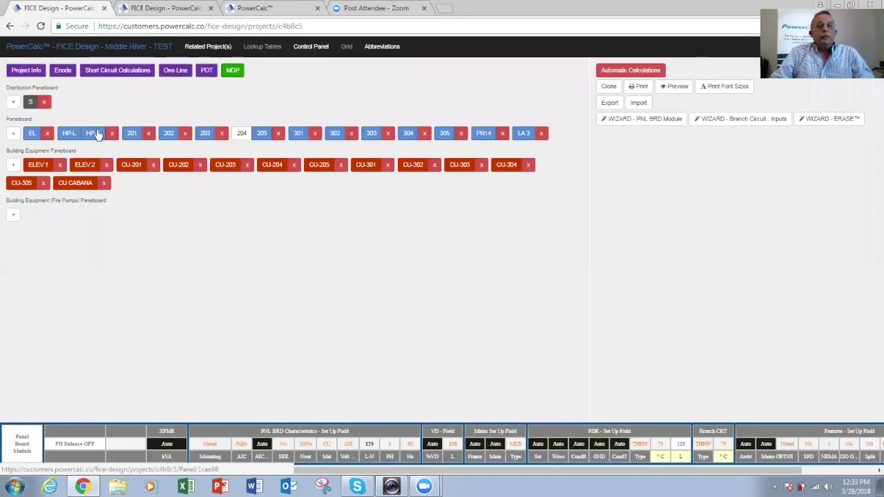
- Feed panelboard 203 from panel 201 on circuit 2, and return to the project's equipment list
click(204, 134)
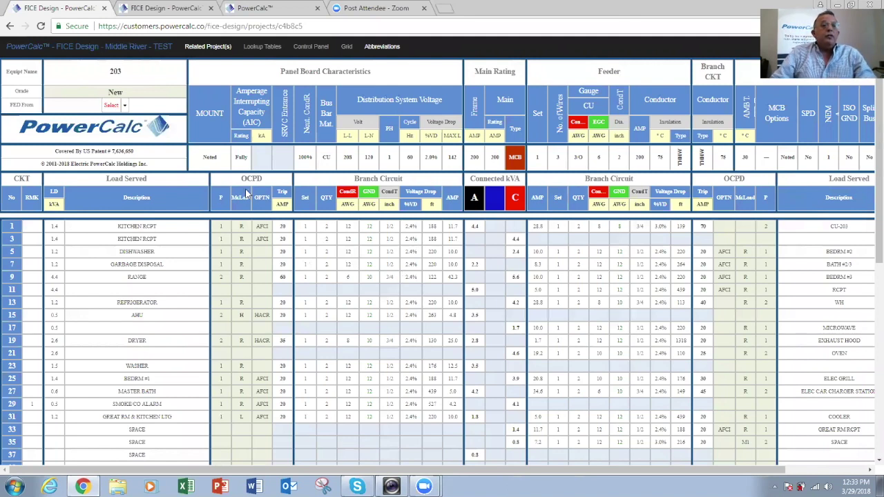
click(125, 106)
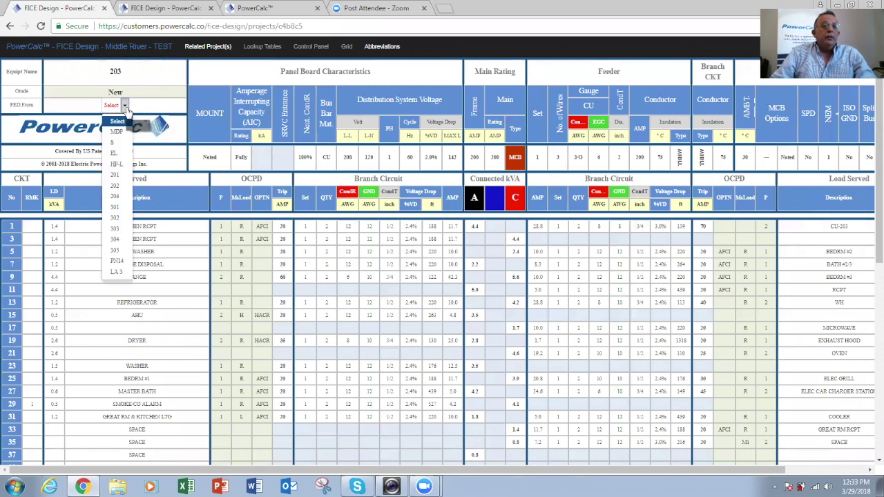
click(115, 175)
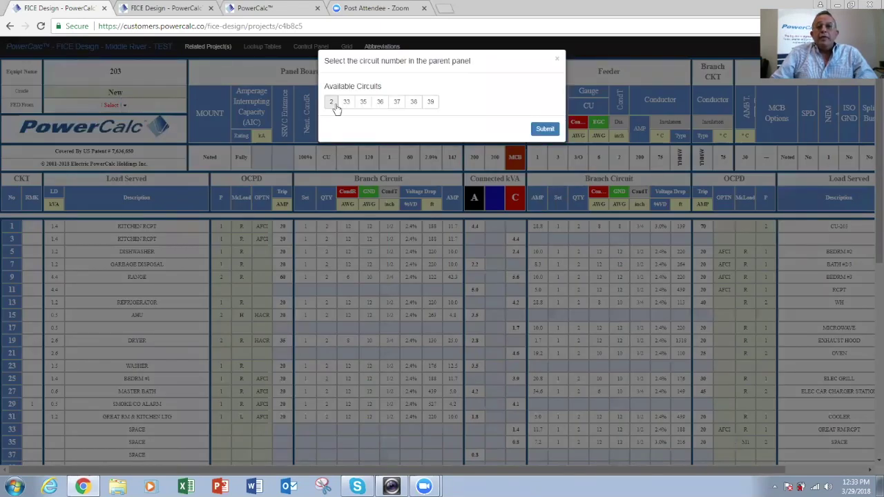
click(332, 104)
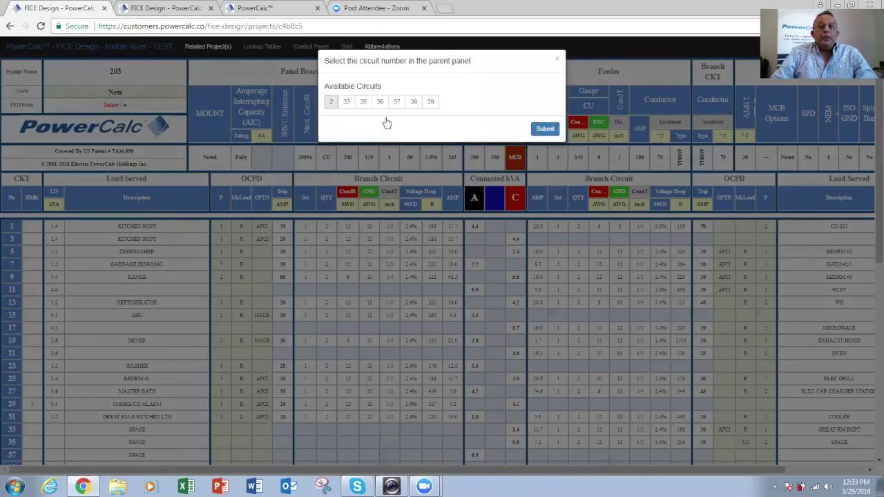
click(546, 130)
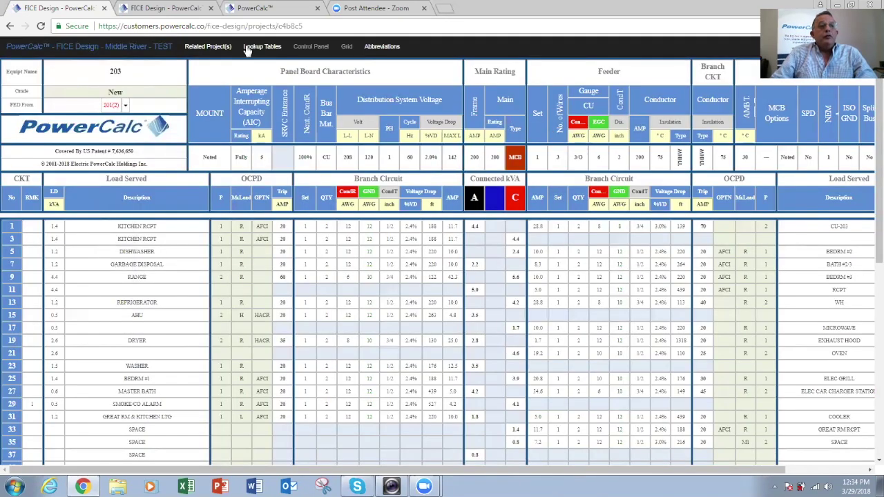
click(311, 47)
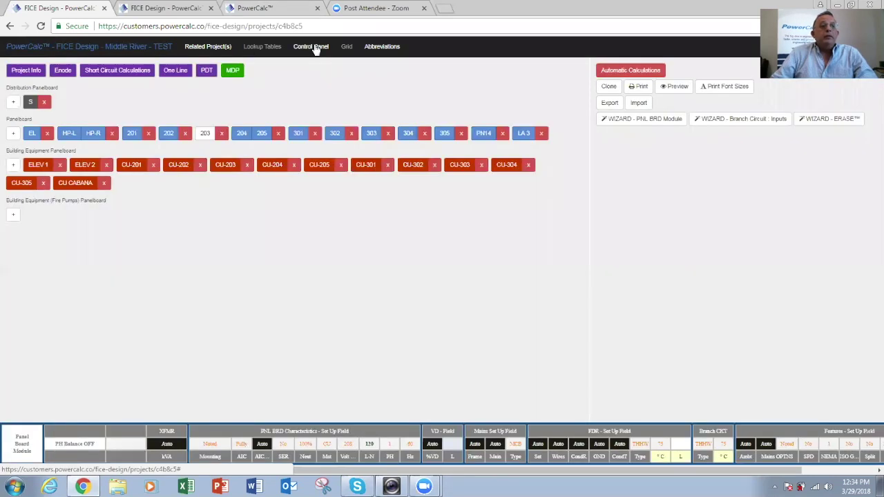
- Examine panel 203's position under 201 in the PDT tree and the one-line diagram, and return to the equipment list
click(207, 71)
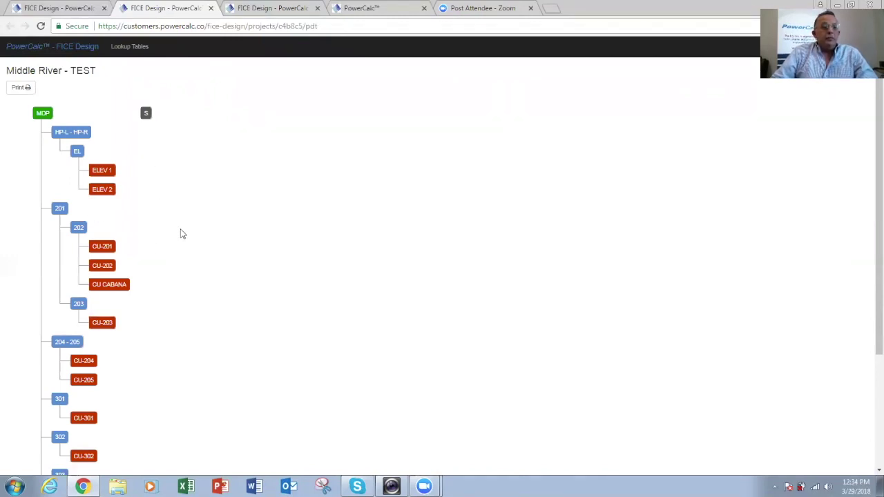
click(59, 208)
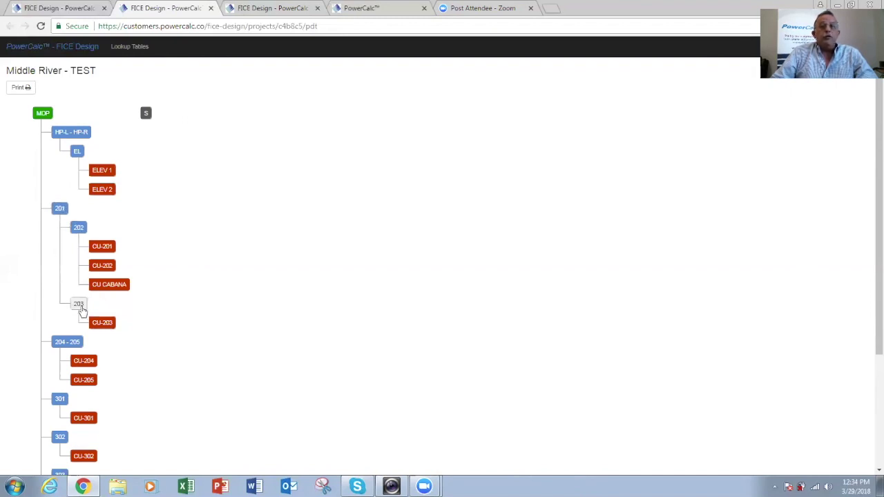
click(59, 10)
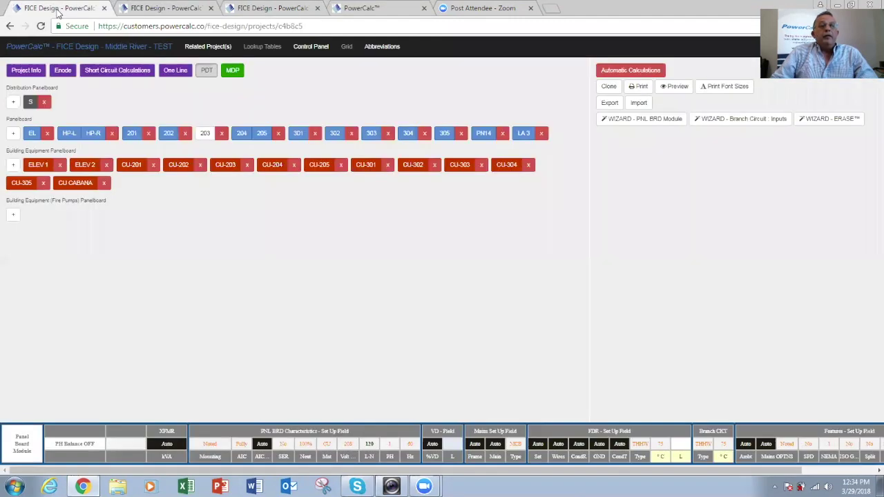
click(174, 71)
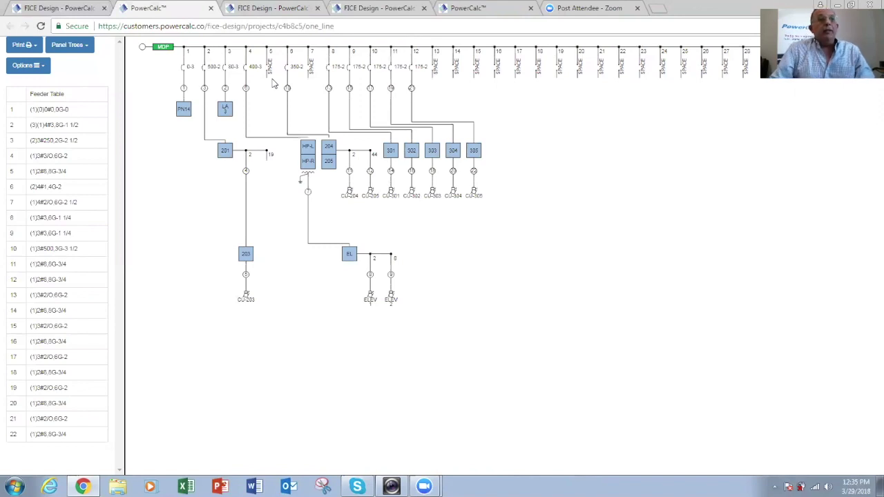
click(86, 8)
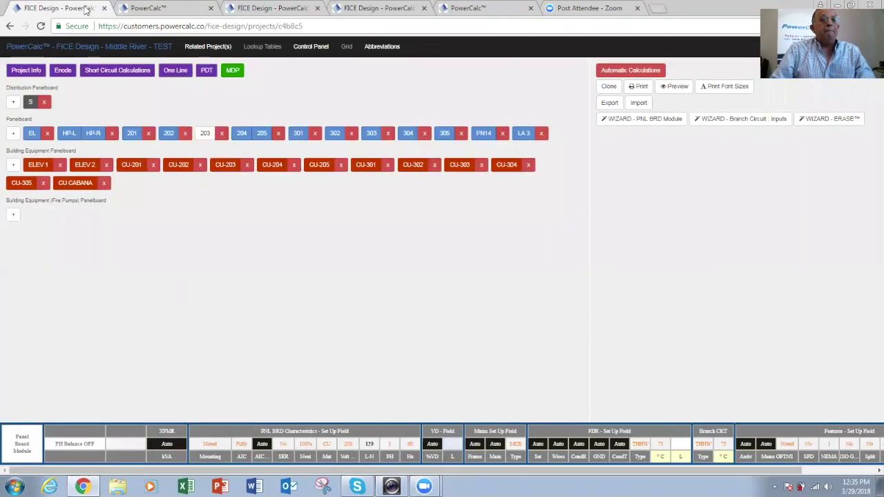
- Feed building equipment CU-205 from panel 201 on circuit 33, and return to the project's equipment list
click(85, 166)
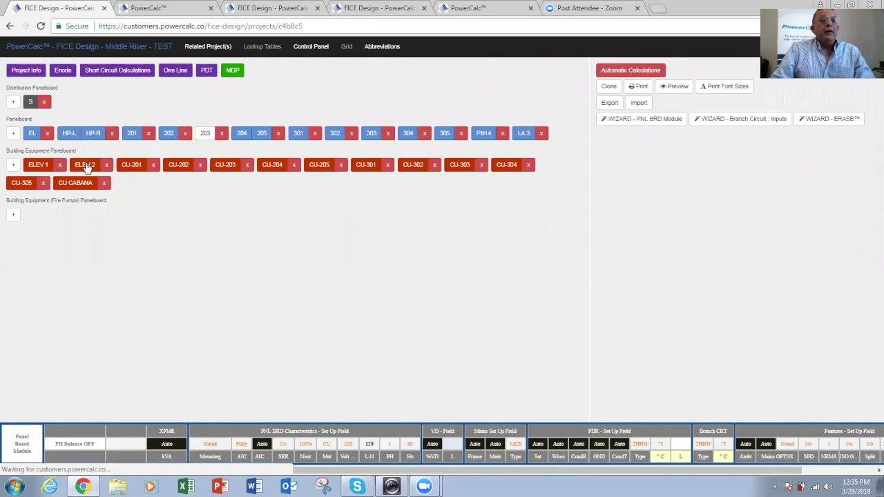
click(319, 166)
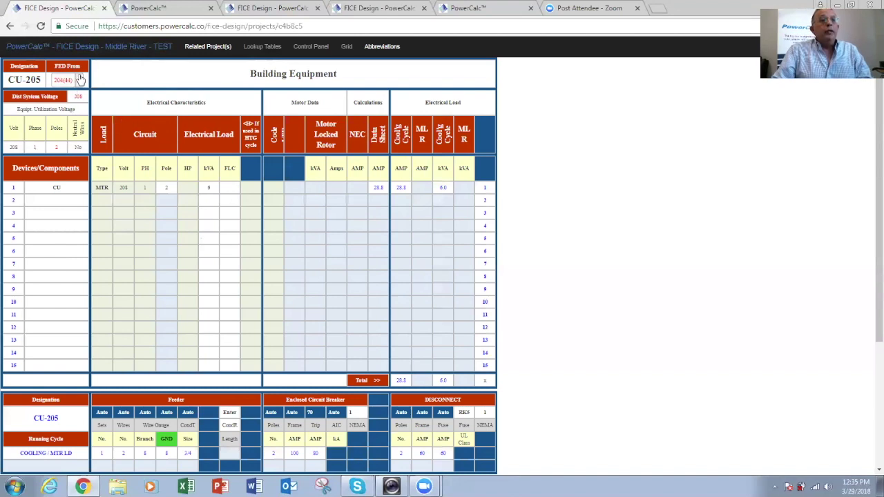
click(80, 81)
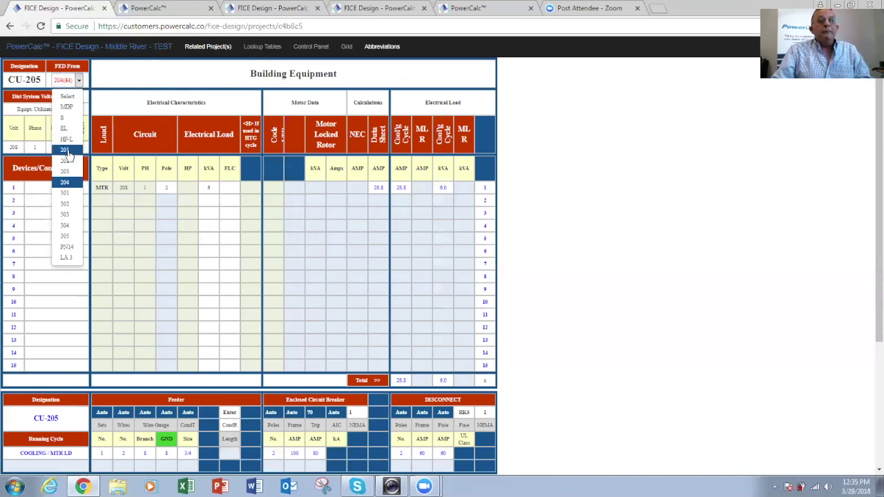
click(67, 152)
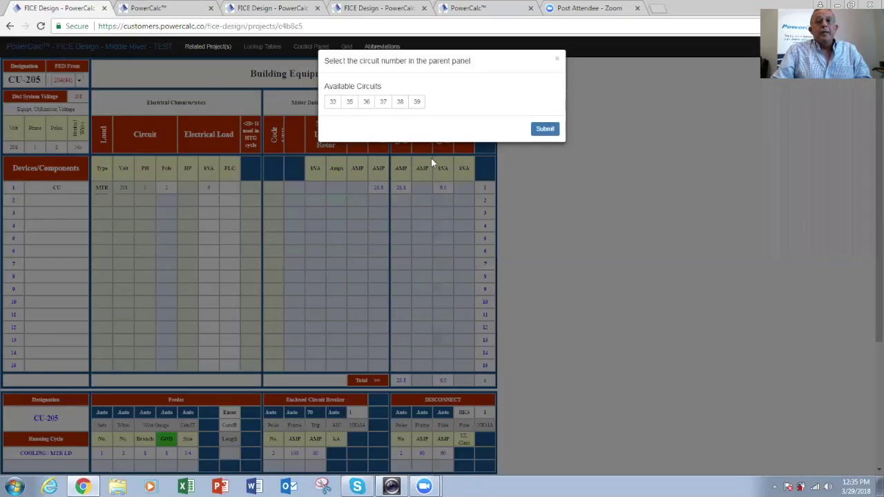
click(332, 104)
click(544, 134)
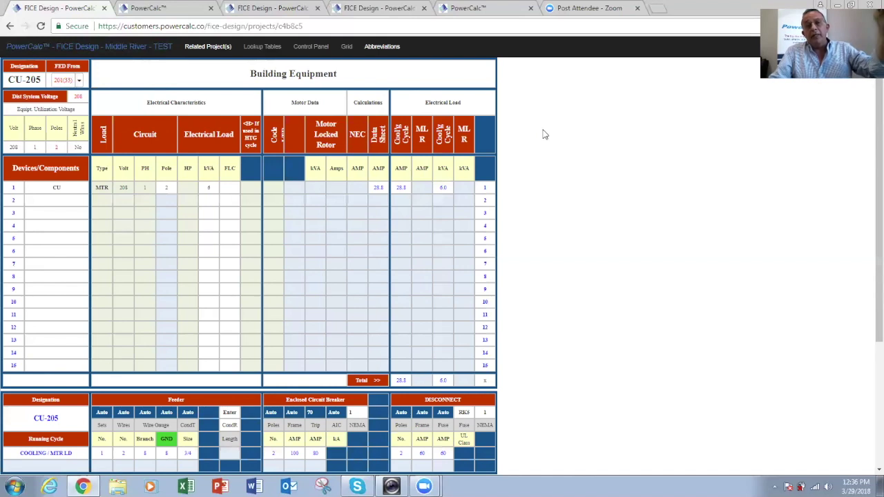
click(312, 48)
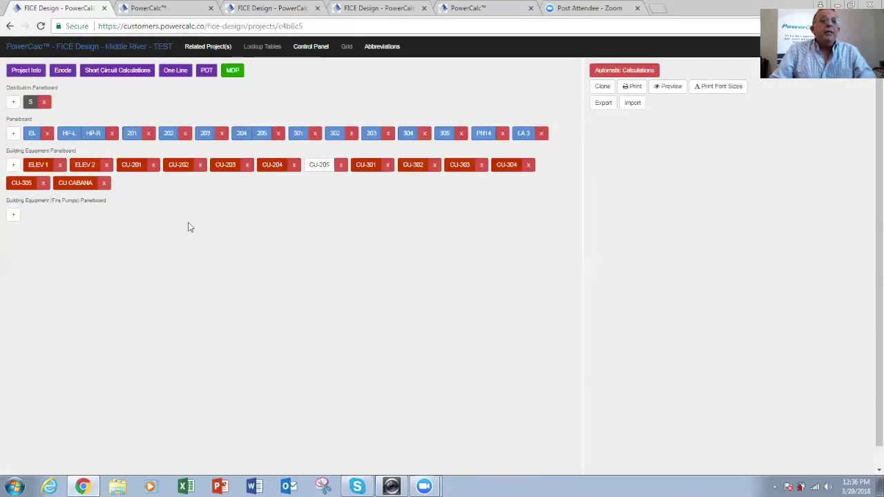
- Open the project's short circuit calculations, and switch the method to Auto and back to Manual
click(115, 72)
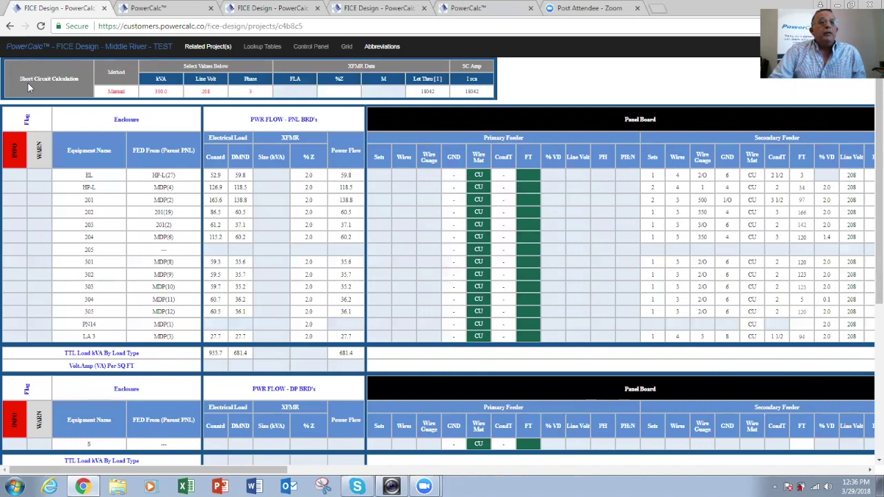
click(131, 93)
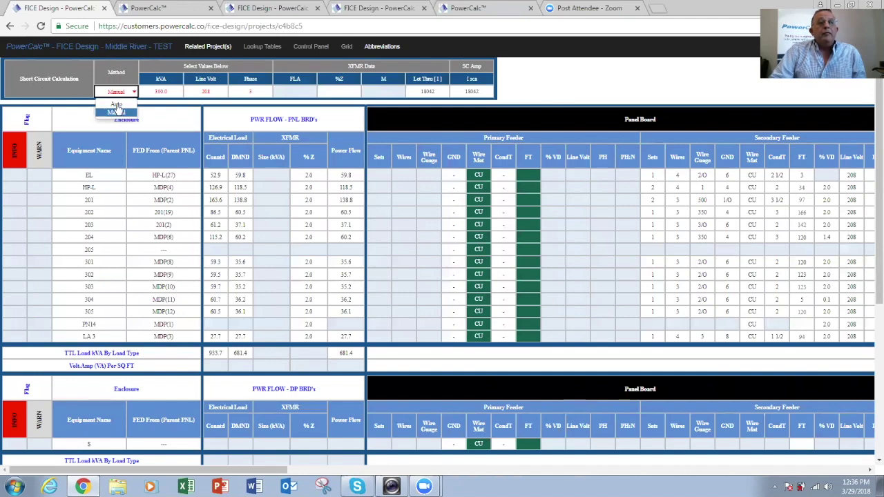
click(117, 105)
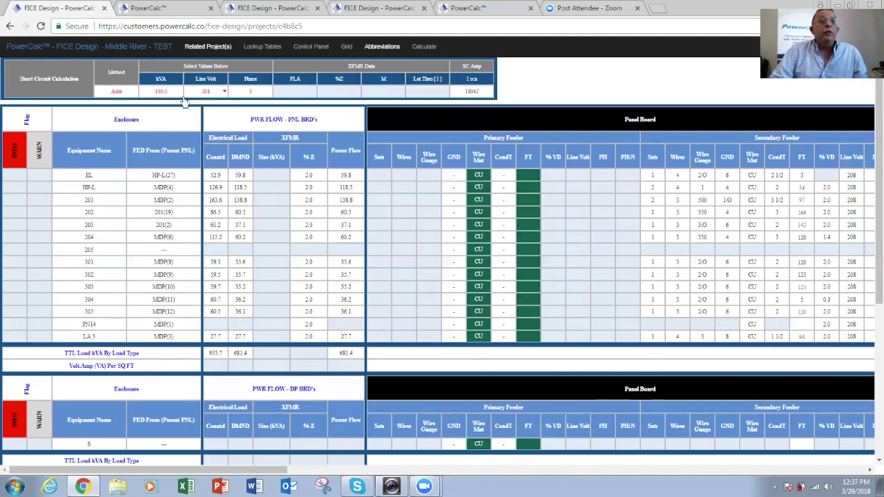
click(125, 94)
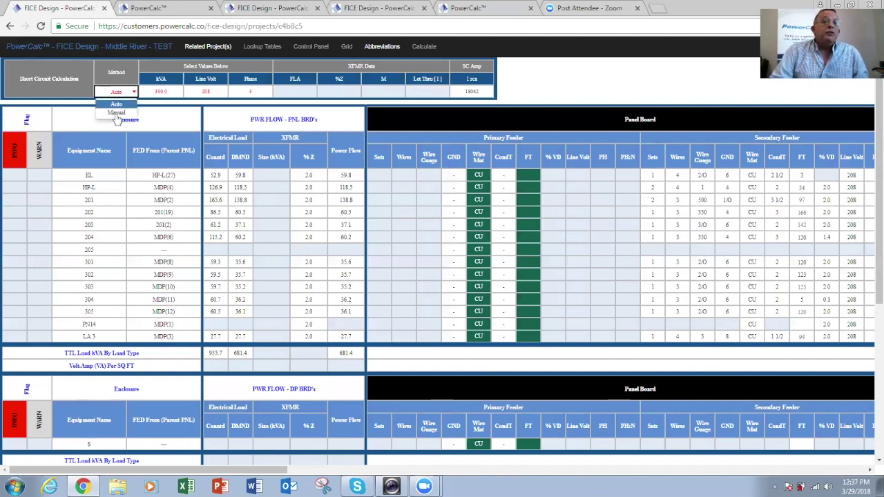
click(116, 113)
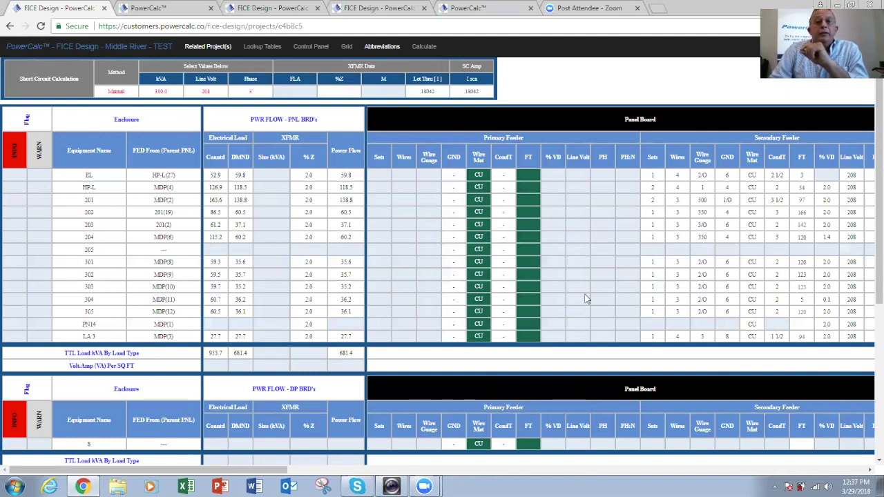
- Recalculate the short circuit sheet and examine the fault current and AIC rating columns for the parent and child panels
click(417, 47)
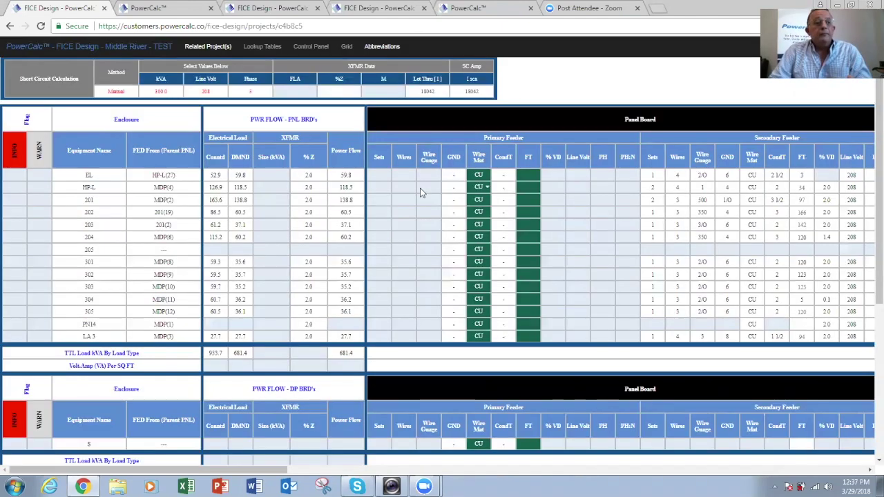
drag(196, 472, 235, 471)
scroll(296, 250, right, 5)
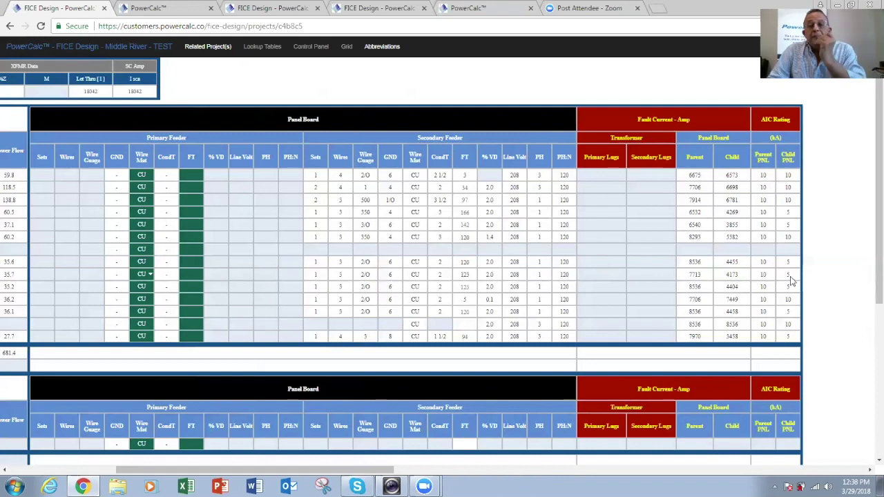
- Try a secondary feeder length of 5 ft for panel 302, recalculate the short circuit sheet, and check the fault current columns
click(455, 276)
text(5)
key(Return)
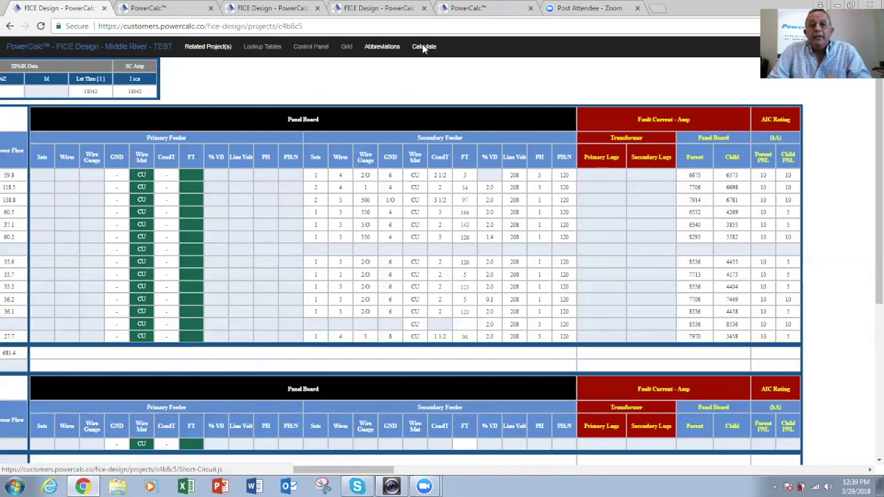
click(422, 46)
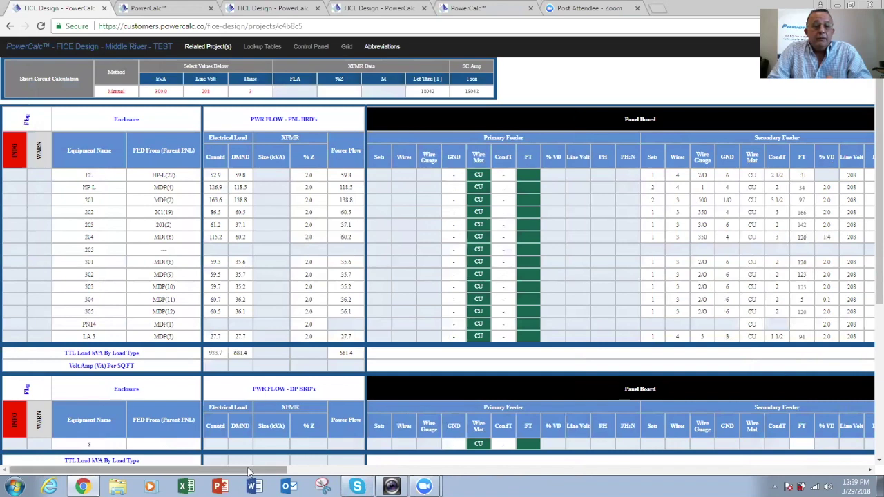
drag(248, 472, 411, 478)
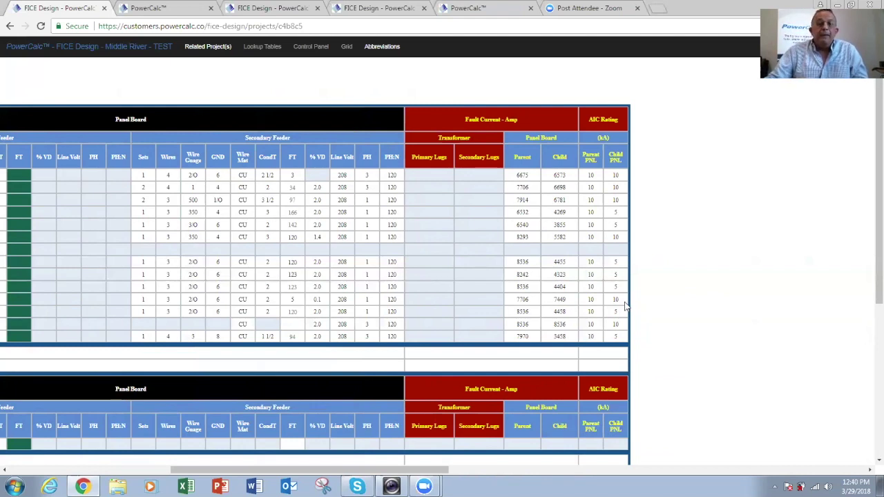
- Set panel 304's secondary feeder length to 300 ft, recalculate the short circuit sheet, and check the resulting fault current and AIC rating
click(291, 299)
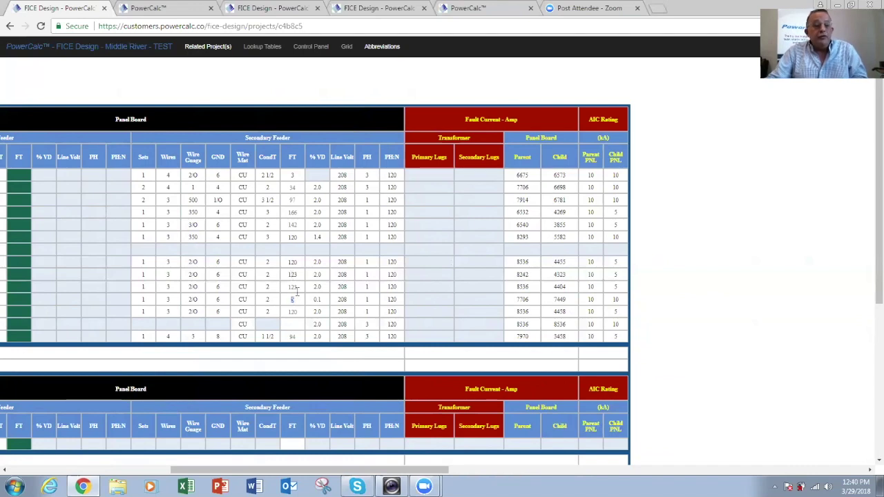
key(BackSpace)
text(300)
key(Return)
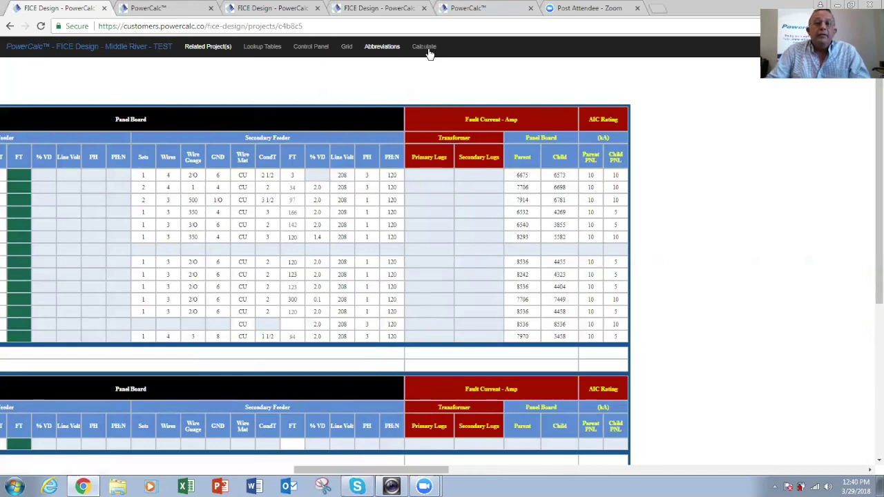
click(426, 48)
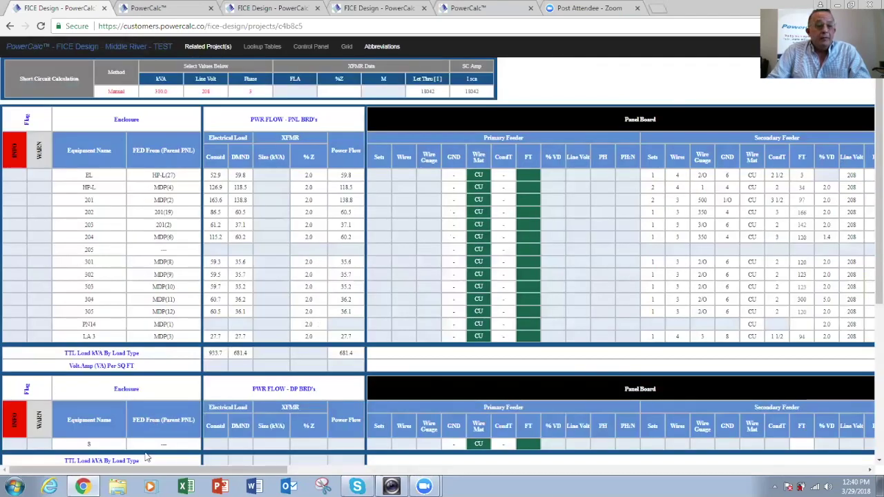
drag(279, 471, 287, 420)
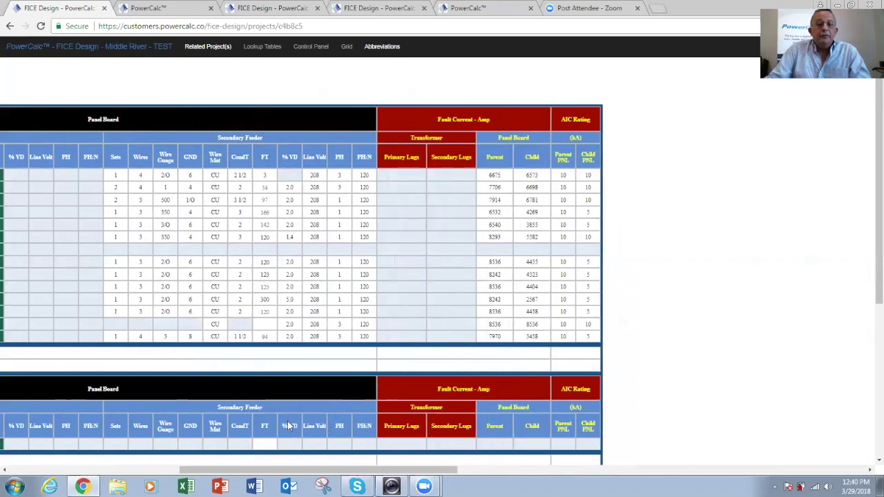
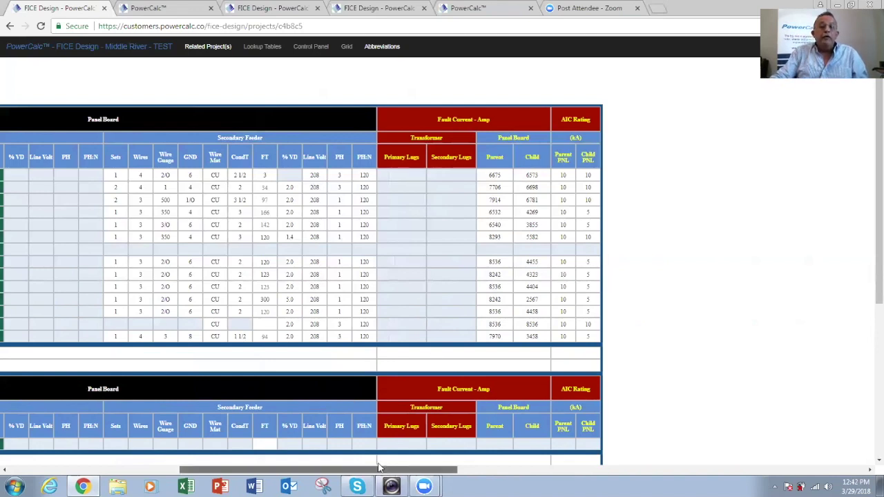
- Open building equipment CU-201 and examine its motor's FLC entry, closing the extra FICE Design browser tab
drag(380, 471, 365, 471)
drag(286, 463, 80, 466)
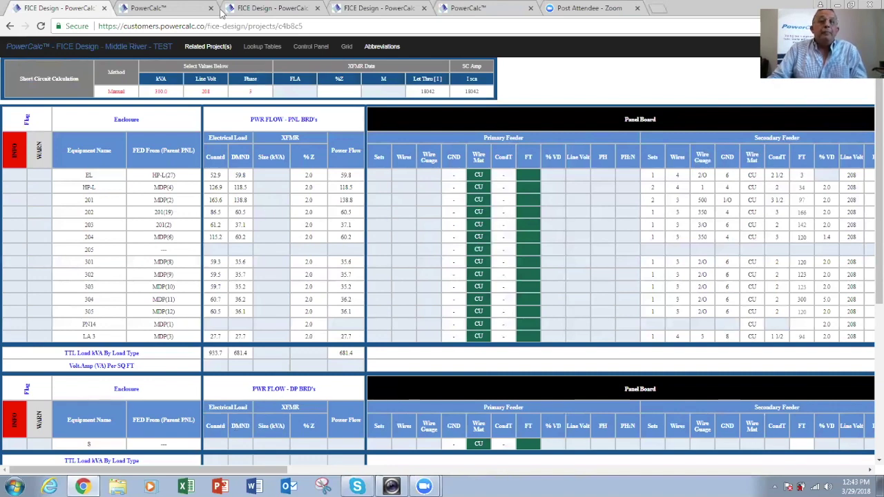
click(322, 51)
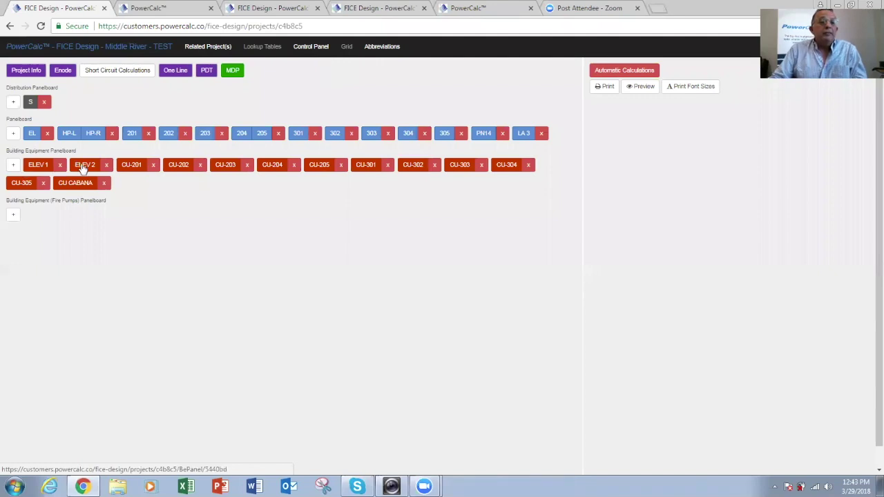
click(134, 166)
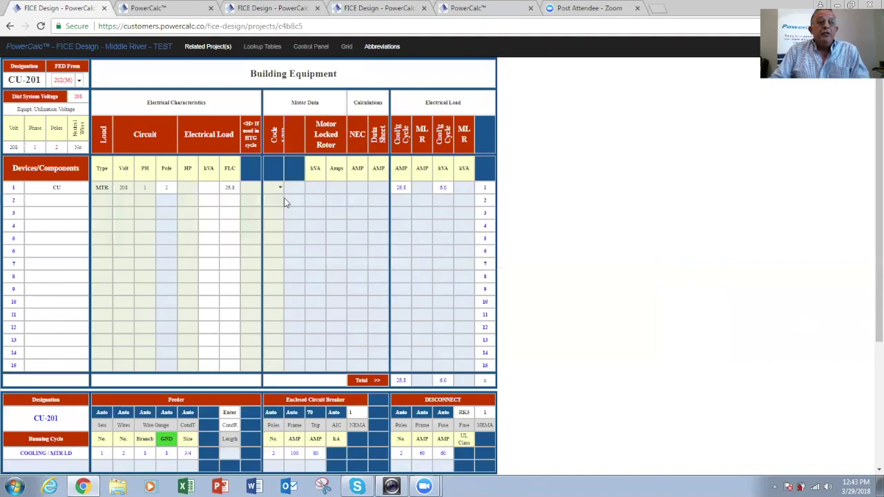
click(234, 195)
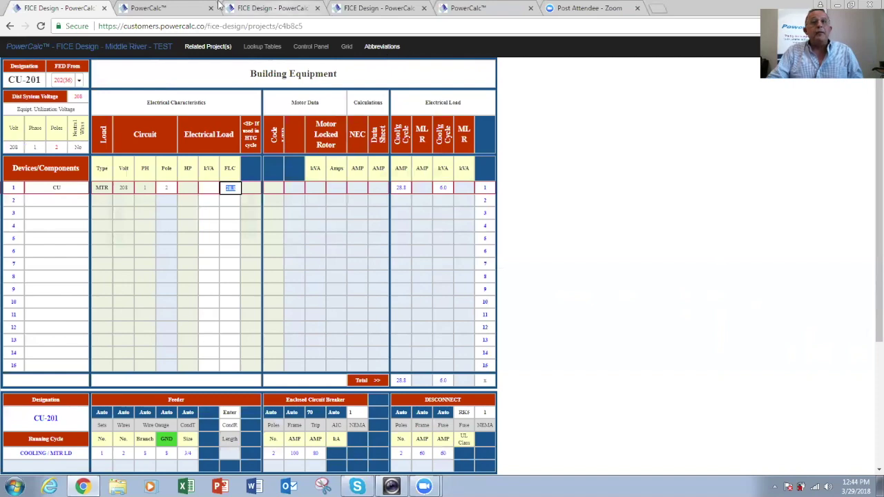
click(316, 8)
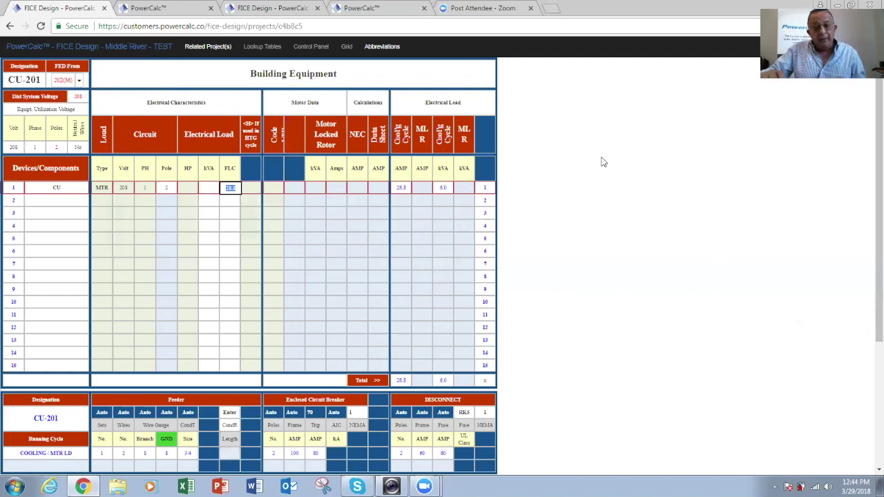
click(447, 253)
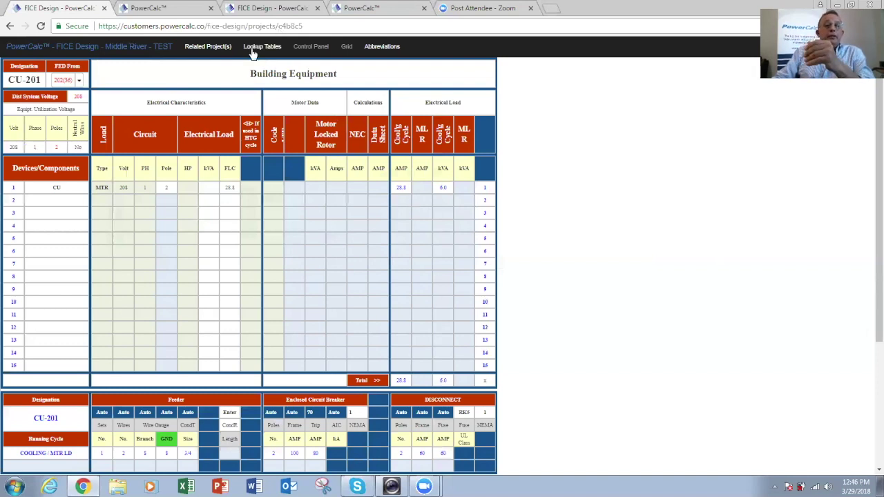
- Open panel 202's schedule from the equipment list, and view its branch circuit inputs in the wizard without changing them
click(306, 50)
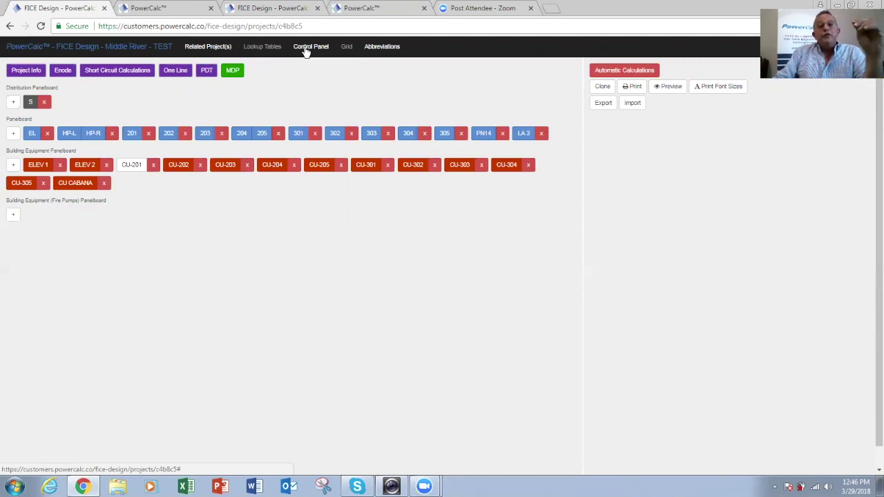
click(169, 135)
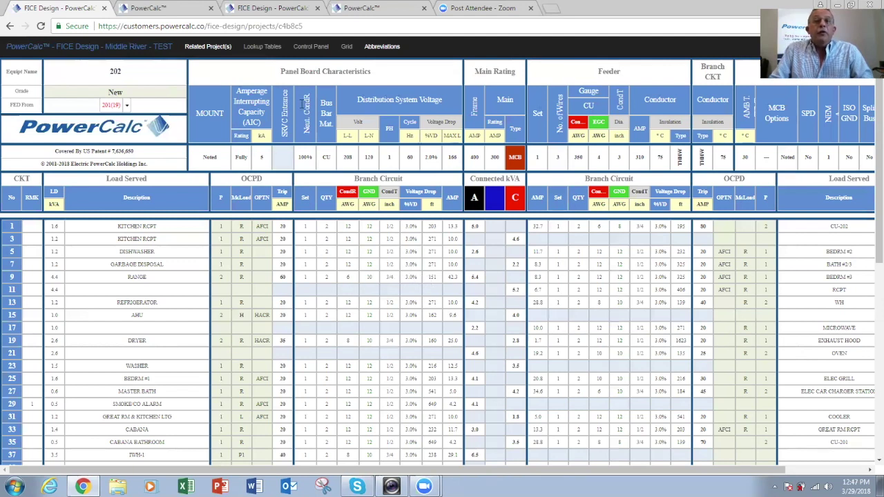
click(307, 49)
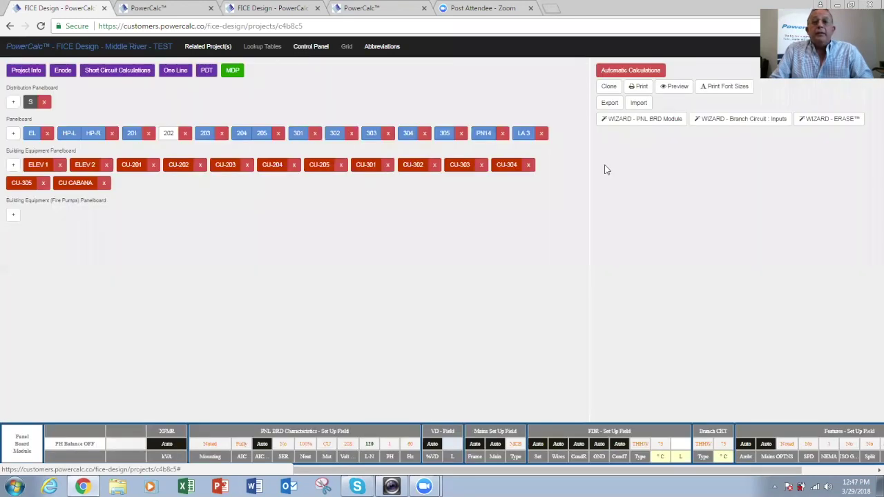
click(737, 120)
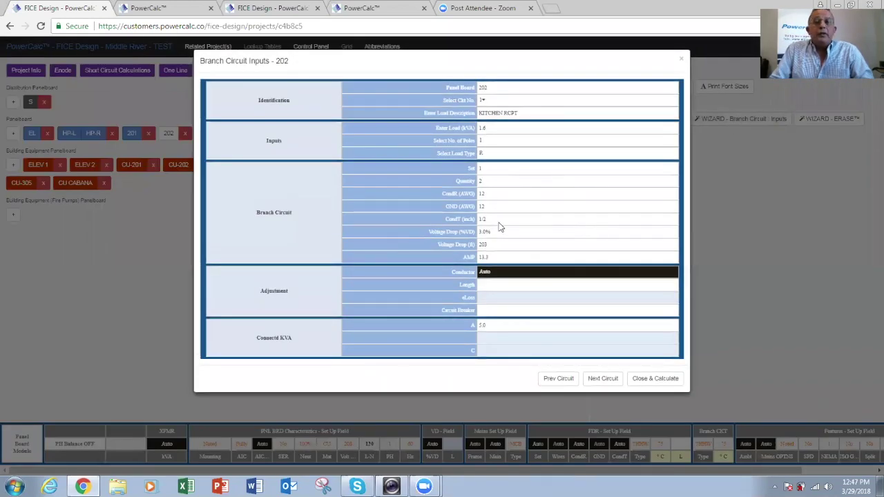
click(680, 62)
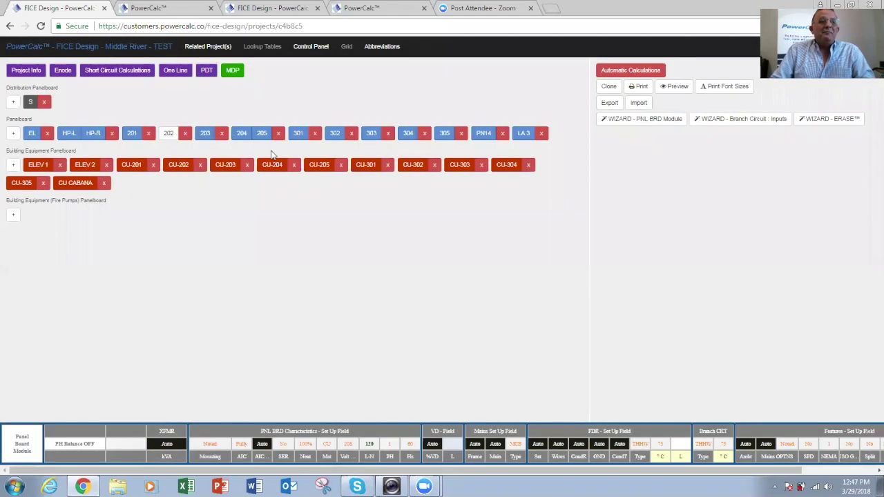
- Revisit panel 202's schedule, and view its panel board module settings in the wizard without changing them
click(172, 137)
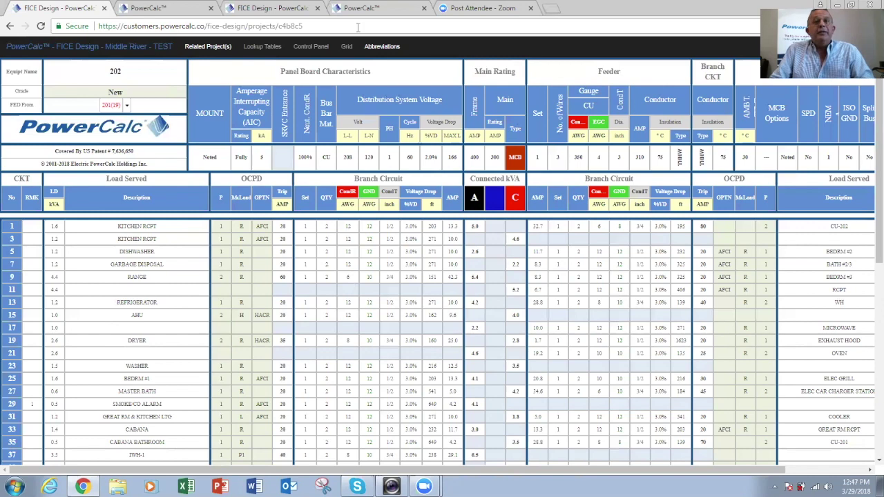
click(306, 47)
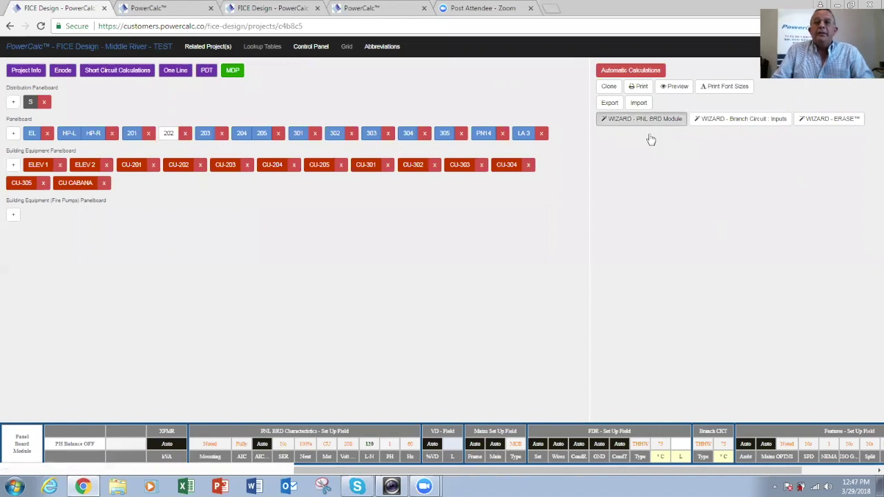
click(626, 121)
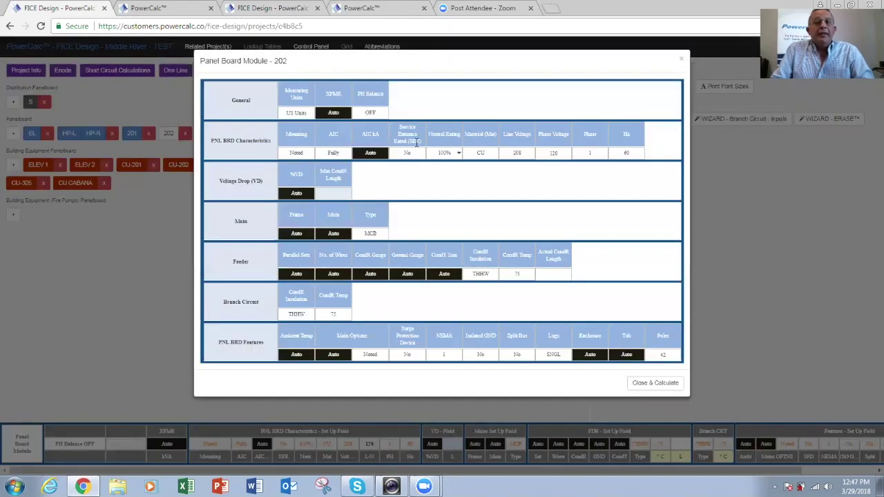
click(681, 60)
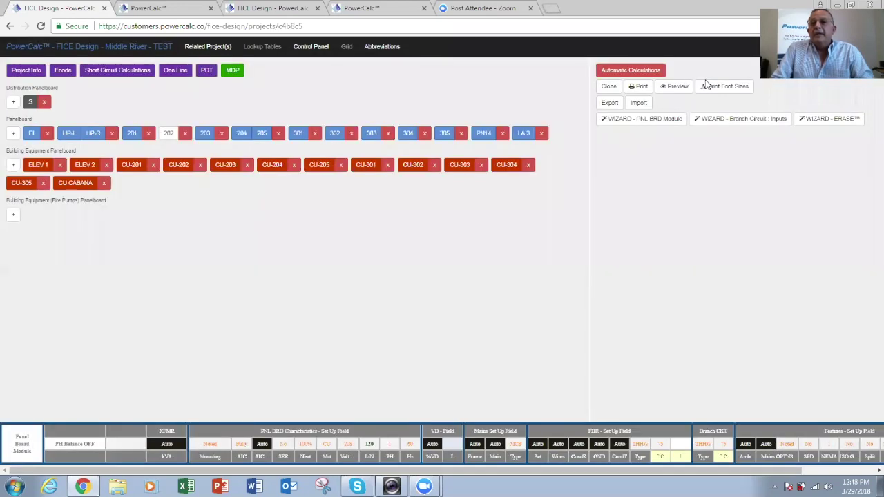
- Set the conductor of panel 202's circuit 9 (RANGE) to size 3 in the branch circuit wizard and recalculate
click(741, 119)
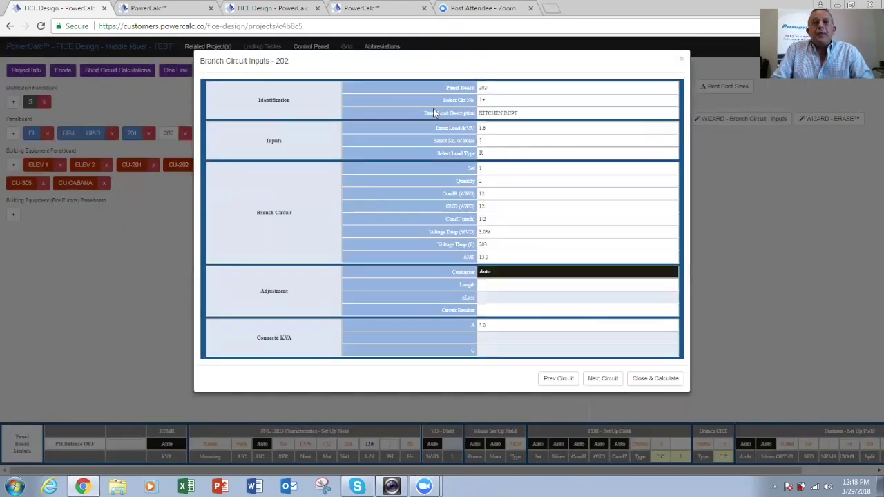
click(485, 102)
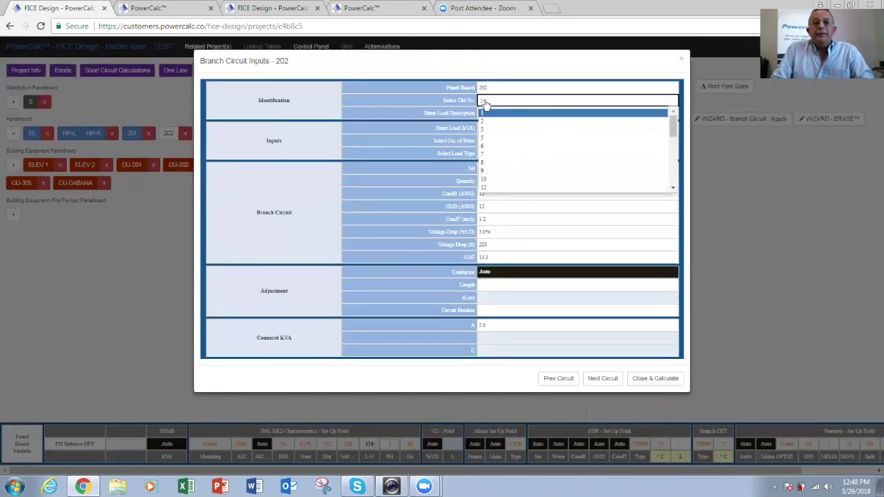
click(486, 172)
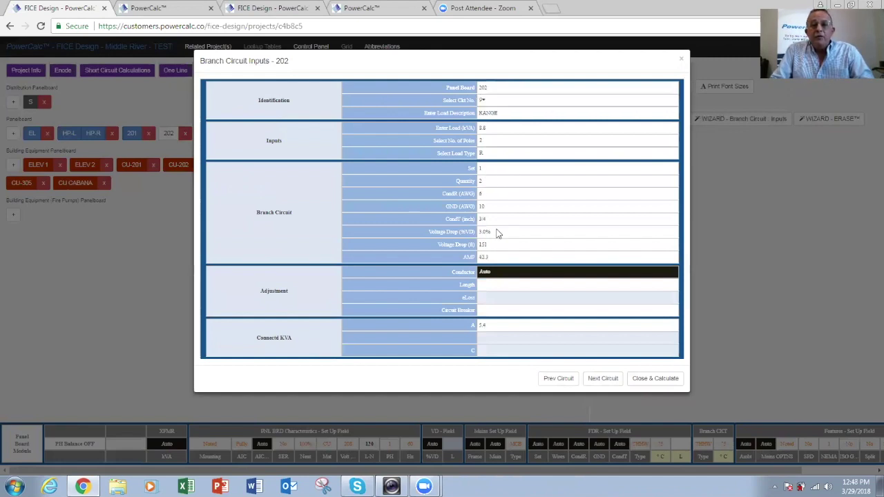
click(528, 275)
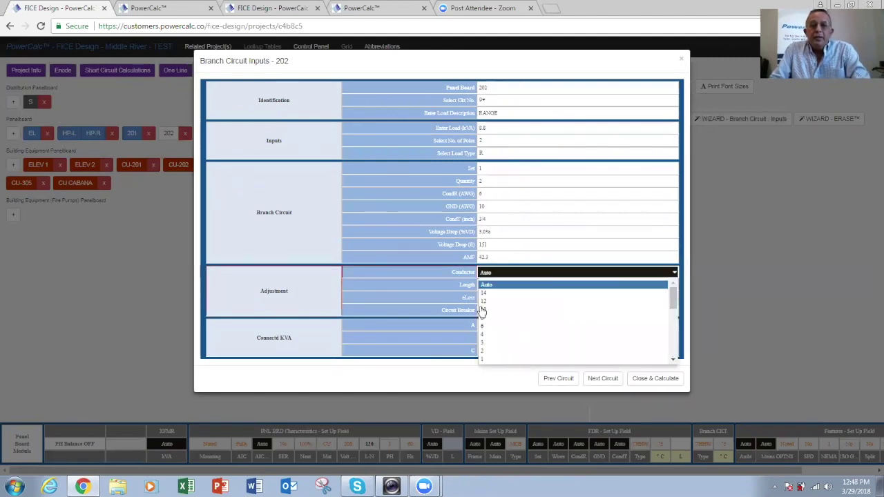
click(482, 344)
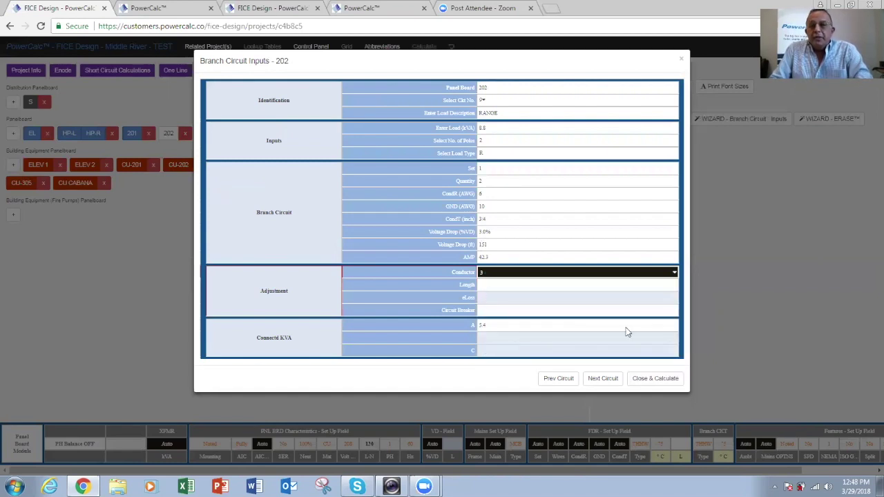
click(656, 383)
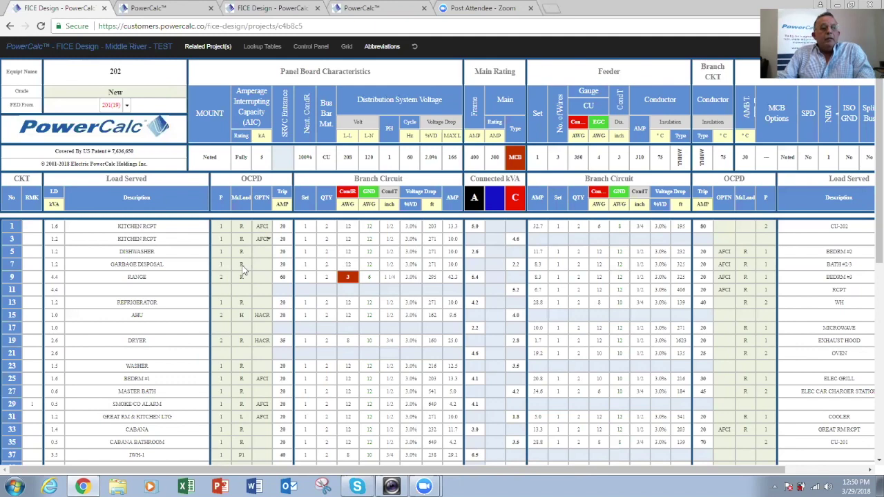
- Examine panel 202's branch circuits, the load type options of circuit 1, and the connected and demand load calculations
scroll(243, 269, down, 2)
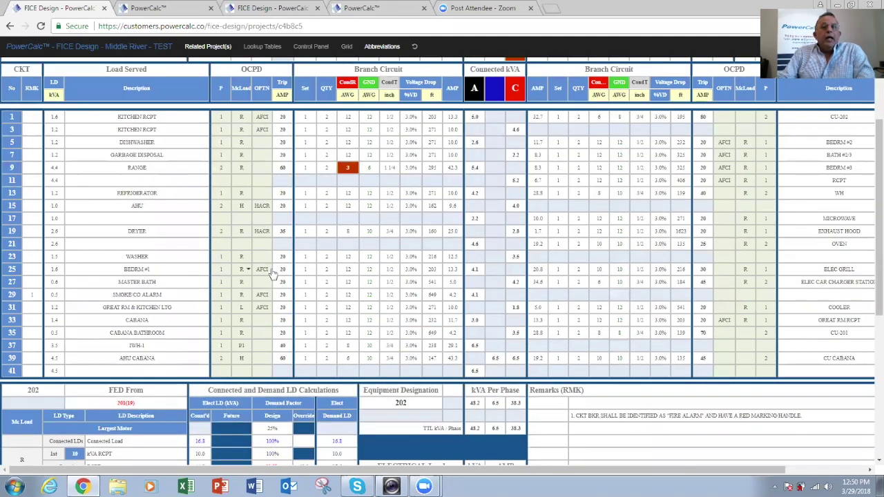
scroll(26, 275, up, 2)
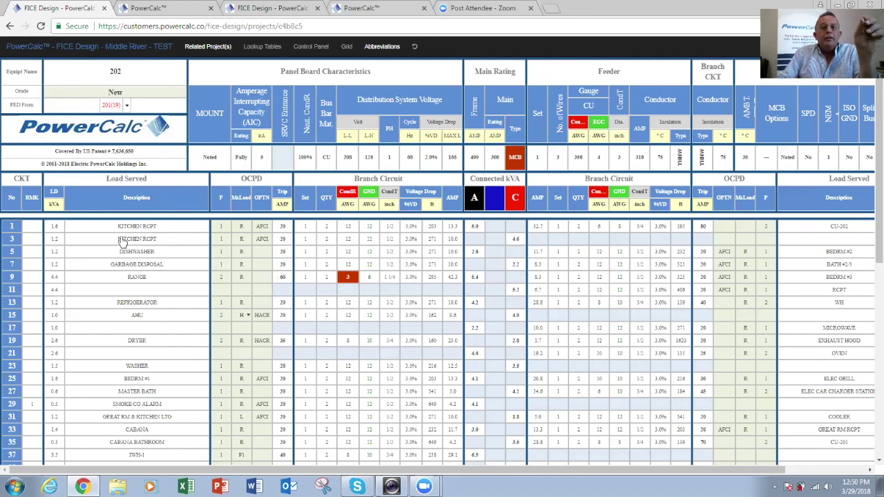
click(245, 227)
click(248, 227)
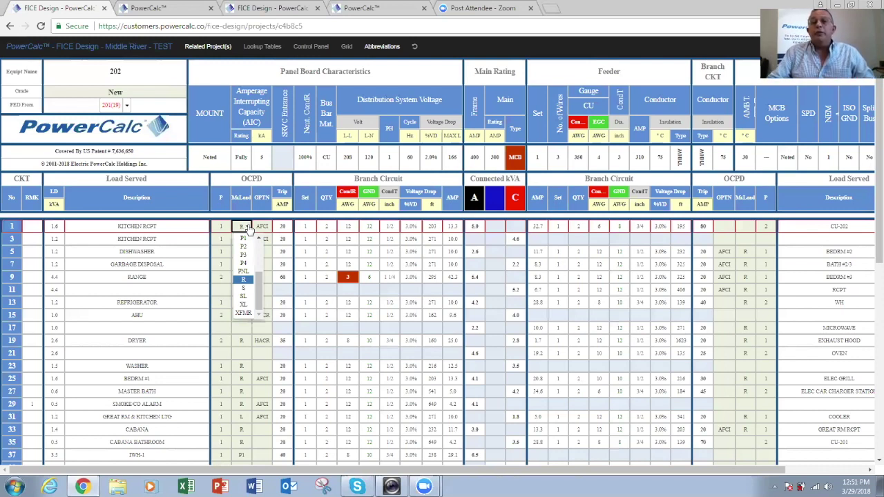
click(408, 279)
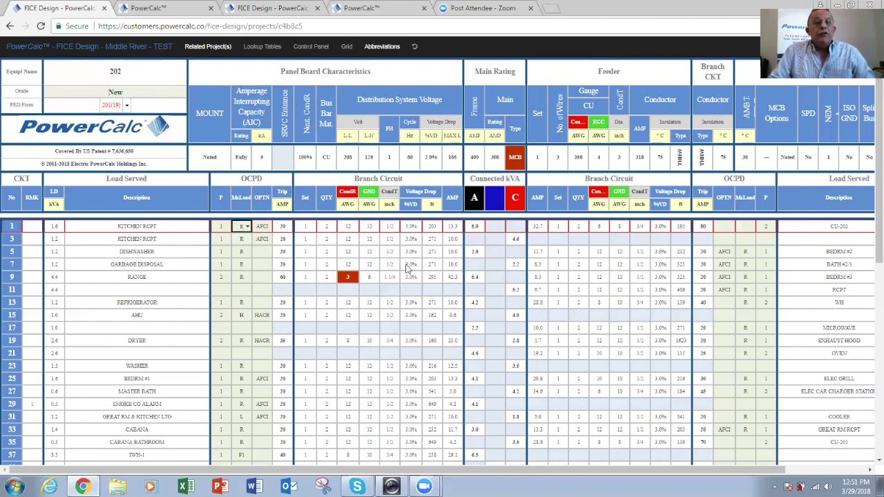
scroll(407, 266, down, 1)
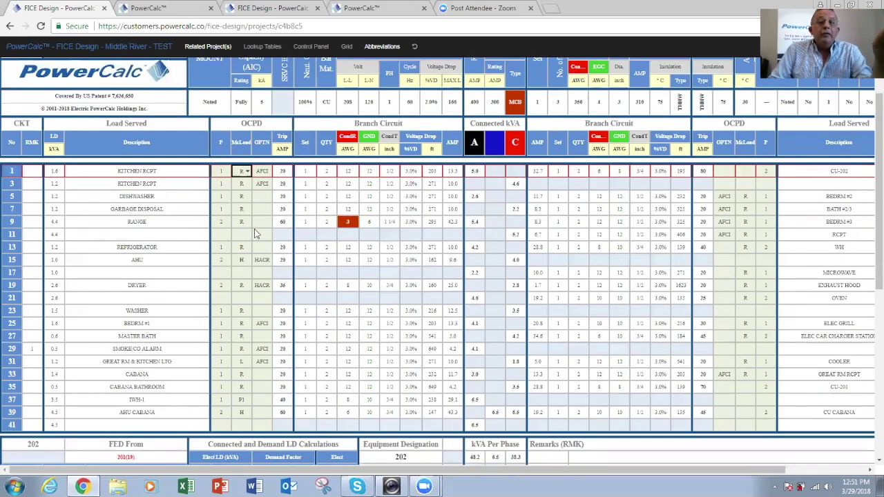
scroll(256, 234, down, 3)
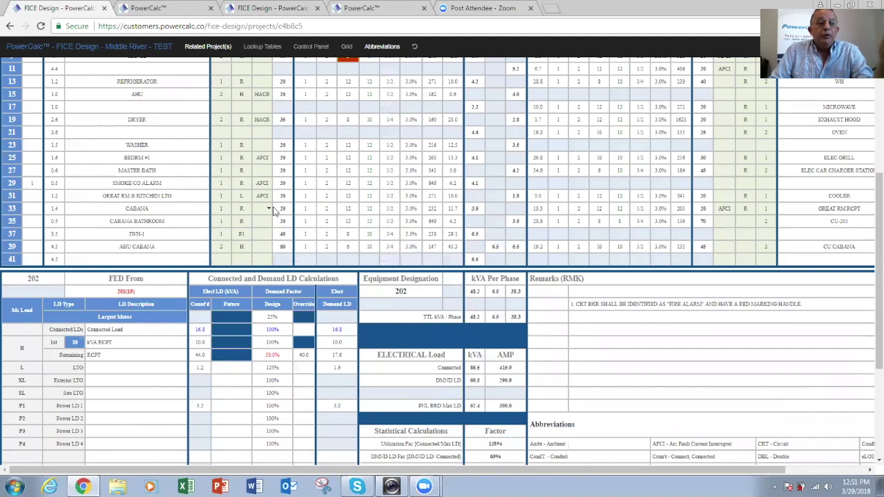
- Override the Power LD 1 (P1) demand factor with 80 in panel 202's demand load calculations, and recalculate the panel
scroll(273, 210, down, 2)
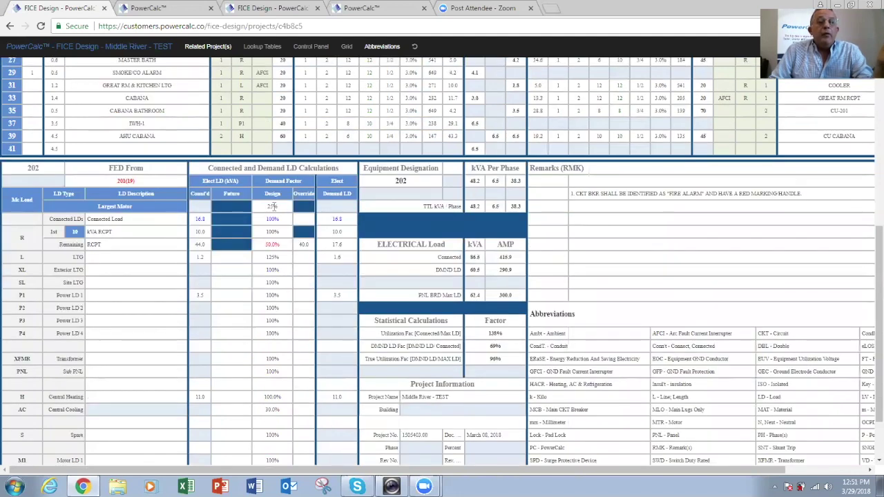
scroll(175, 257, down, 1)
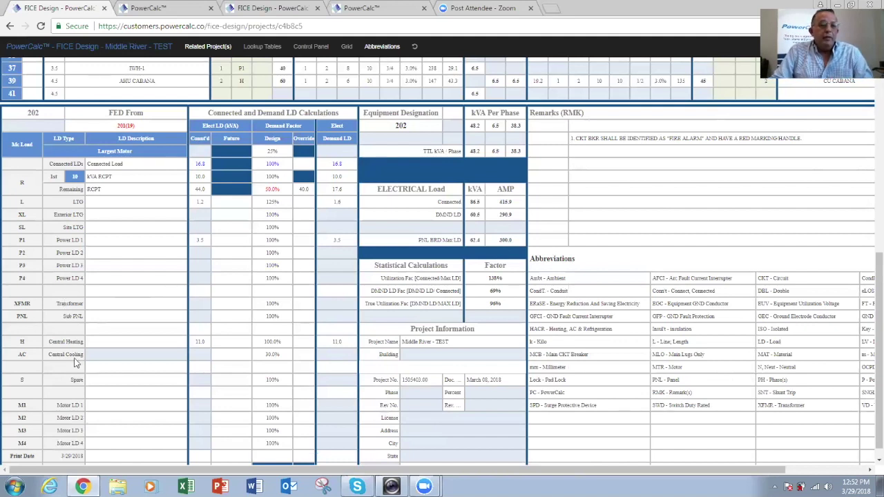
scroll(76, 363, down, 1)
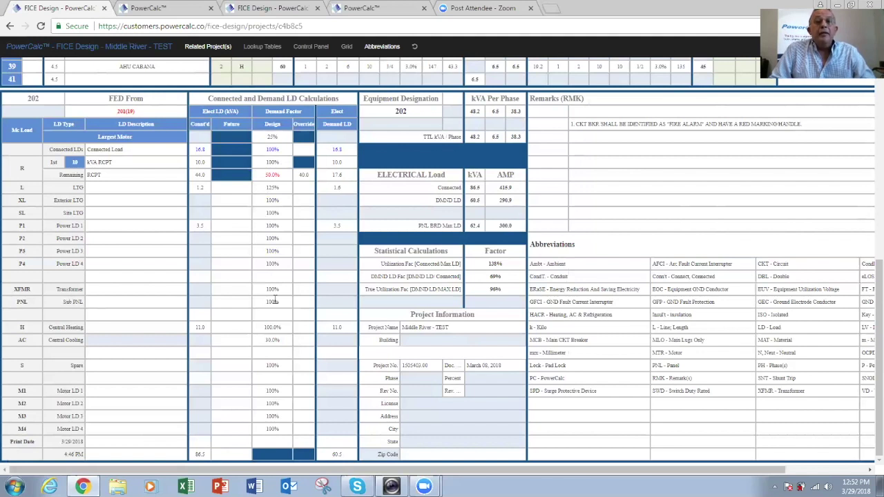
click(304, 228)
text(80)
key(Return)
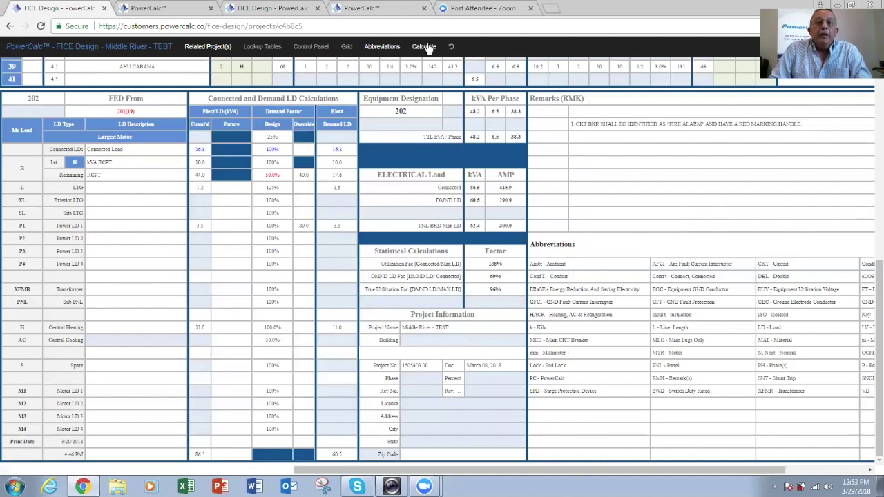
click(425, 47)
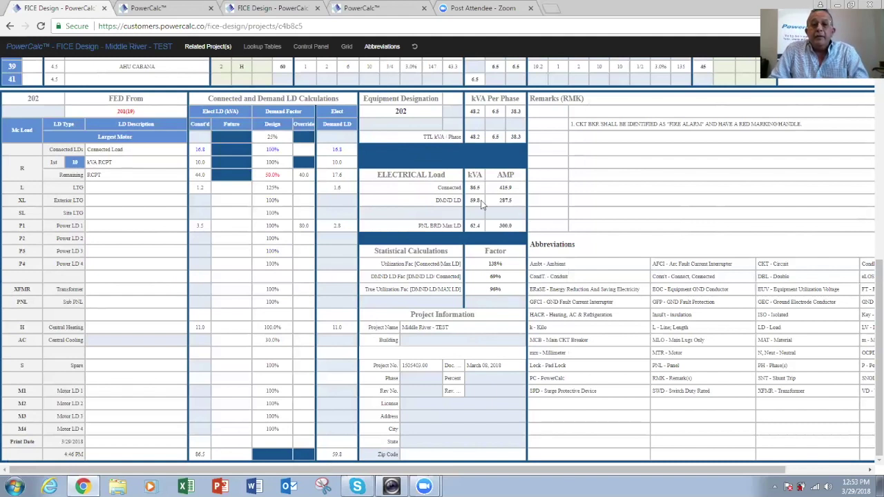
- Examine panel 202's demand load calculations, electrical load summary and branch circuits on both sides of the schedule
scroll(506, 207, up, 1)
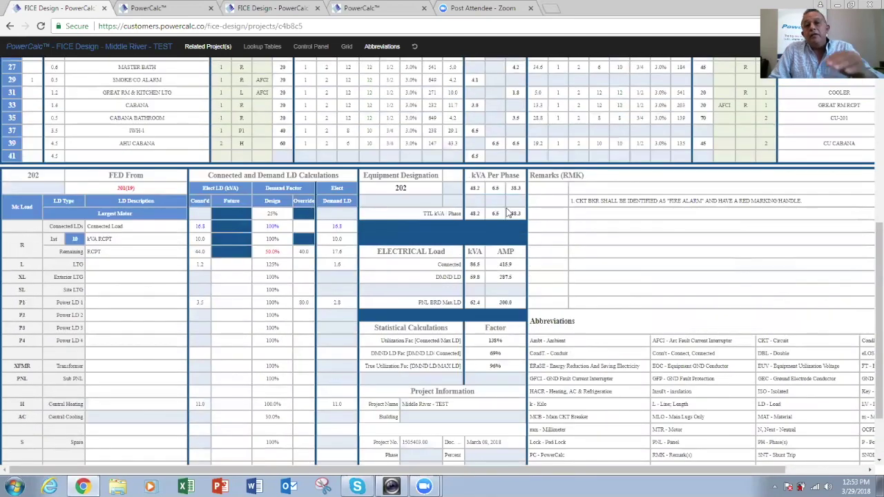
scroll(508, 214, up, 1)
scroll(508, 195, up, 2)
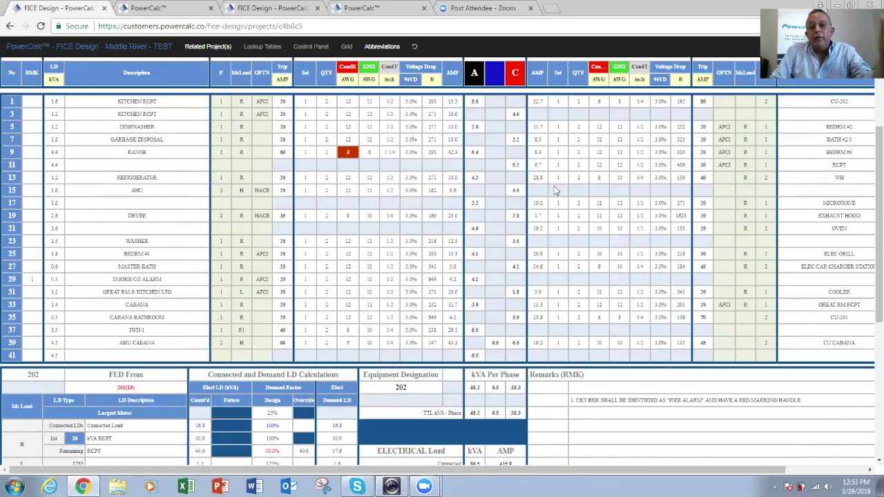
scroll(528, 297, down, 3)
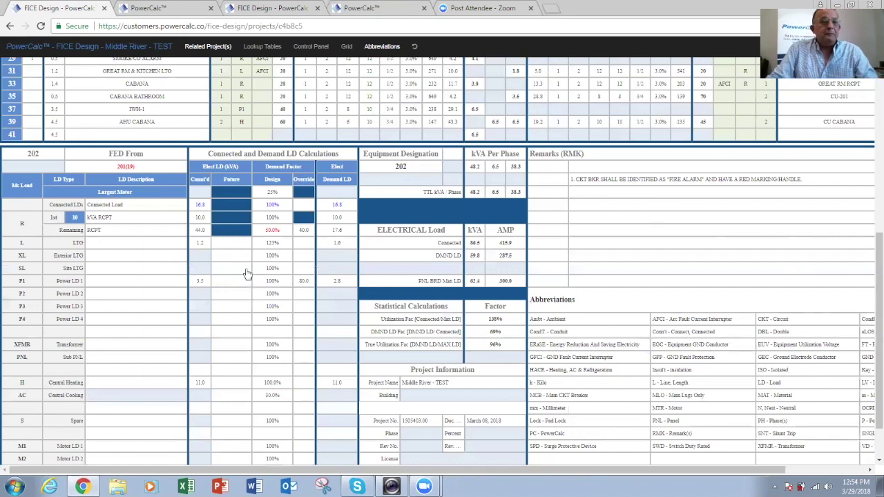
scroll(412, 280, up, 2)
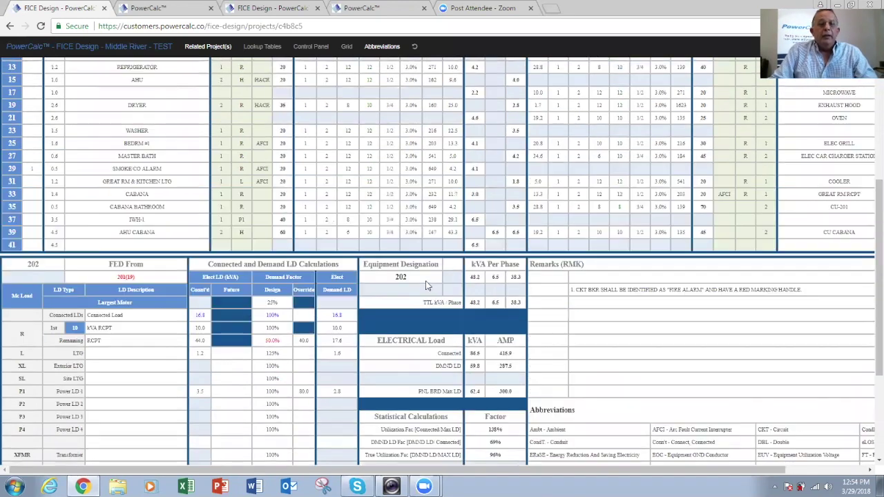
scroll(449, 277, up, 4)
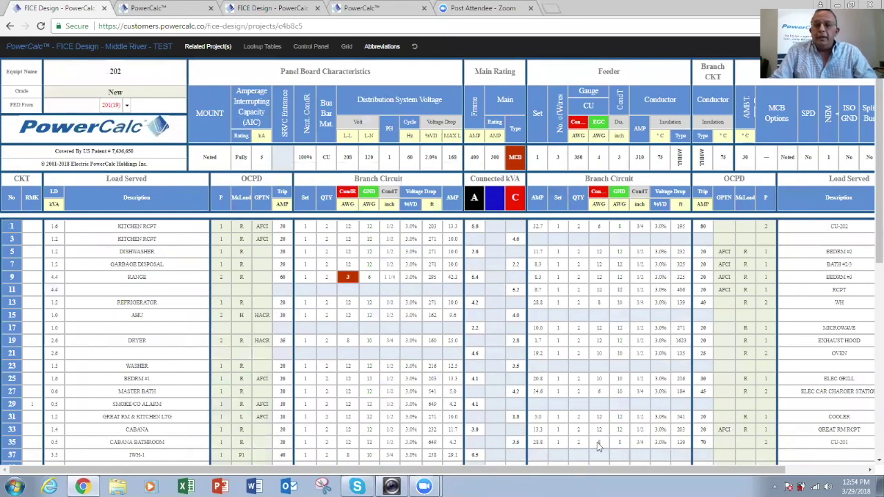
drag(562, 472, 652, 472)
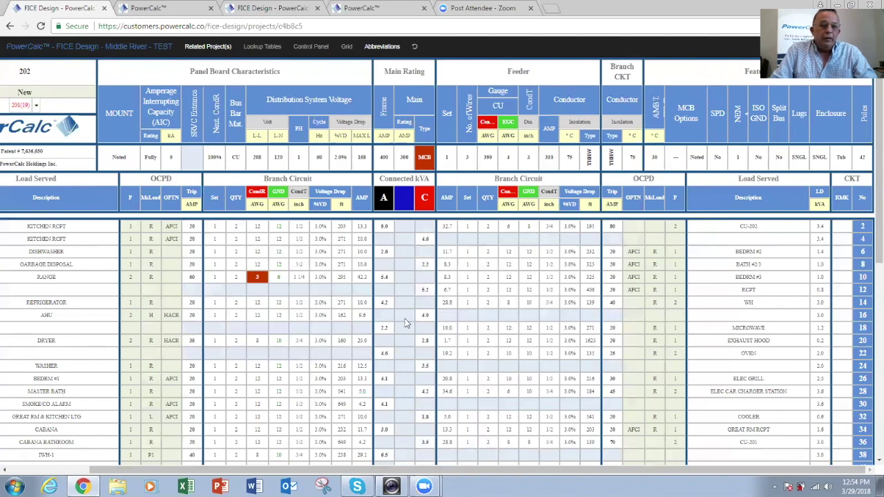
scroll(392, 314, down, 6)
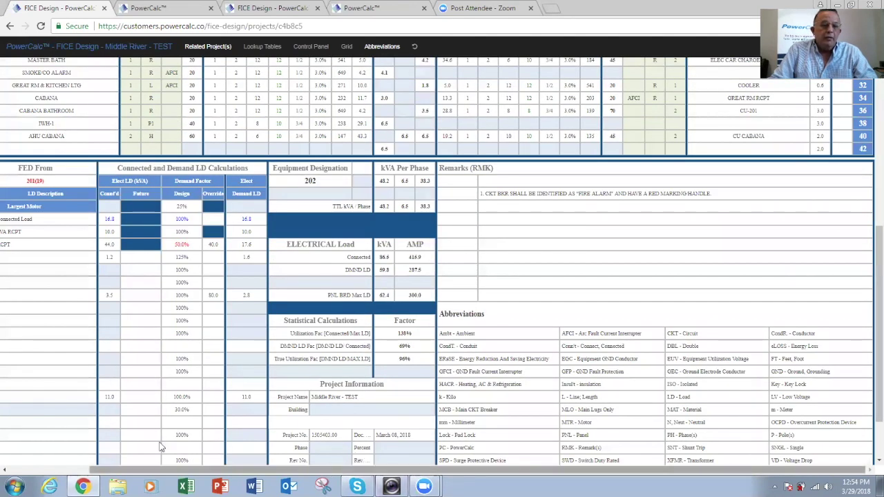
scroll(162, 447, left, 3)
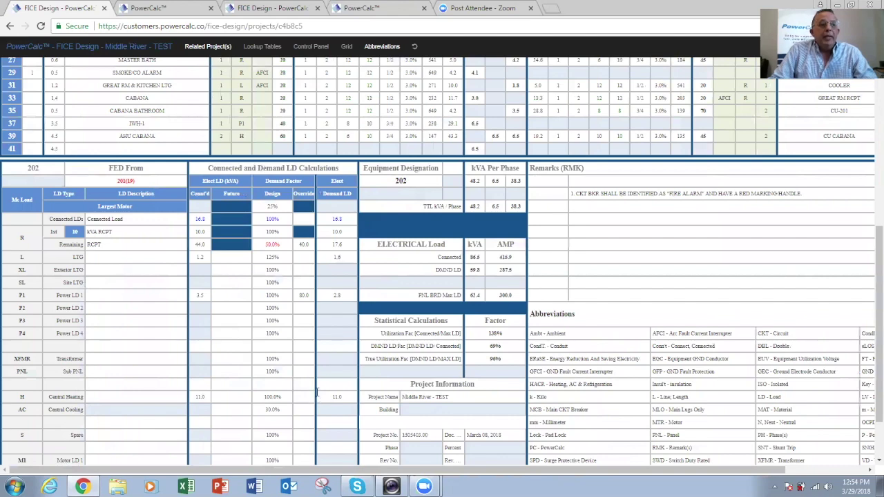
- Assign load type AC to panel 202's circuit 2 (CU-202), and recalculate the panel
scroll(318, 398, up, 3)
scroll(319, 364, up, 2)
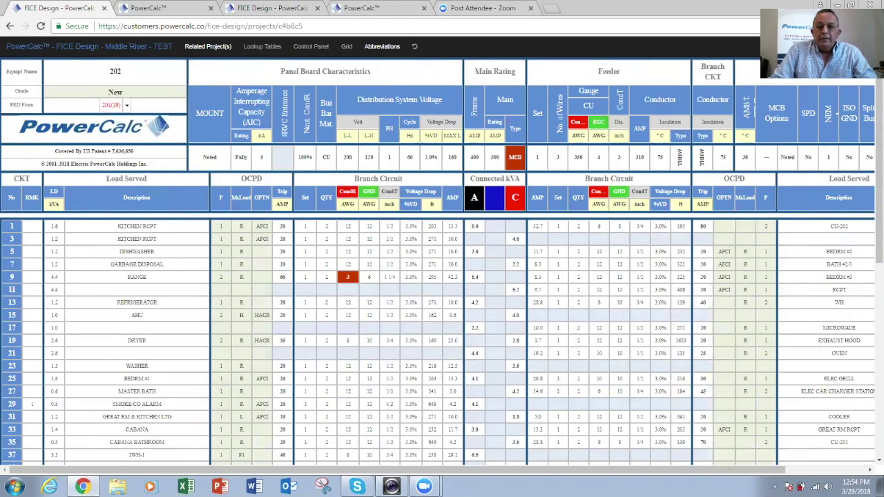
scroll(584, 470, right, 1)
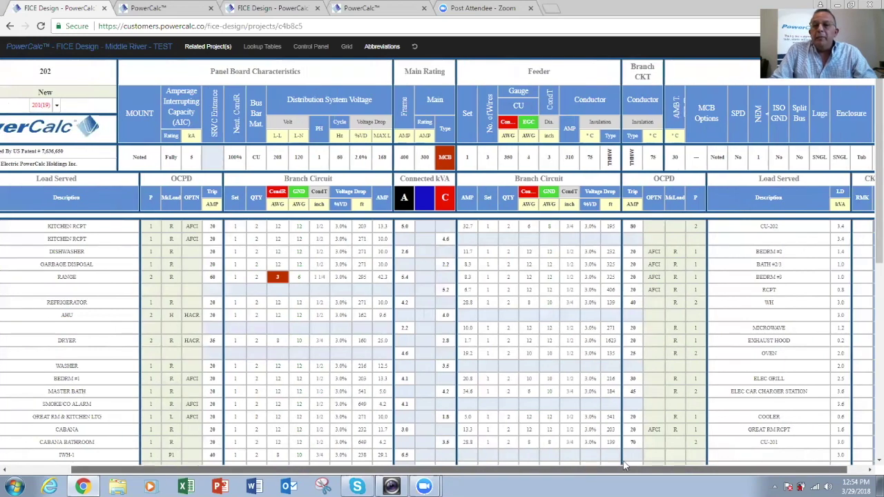
scroll(625, 464, right, 1)
click(656, 251)
click(656, 229)
click(659, 227)
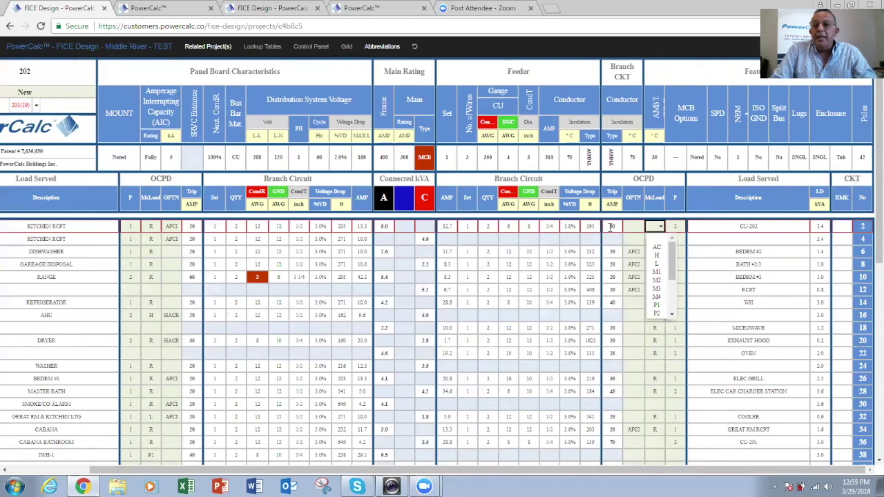
click(657, 248)
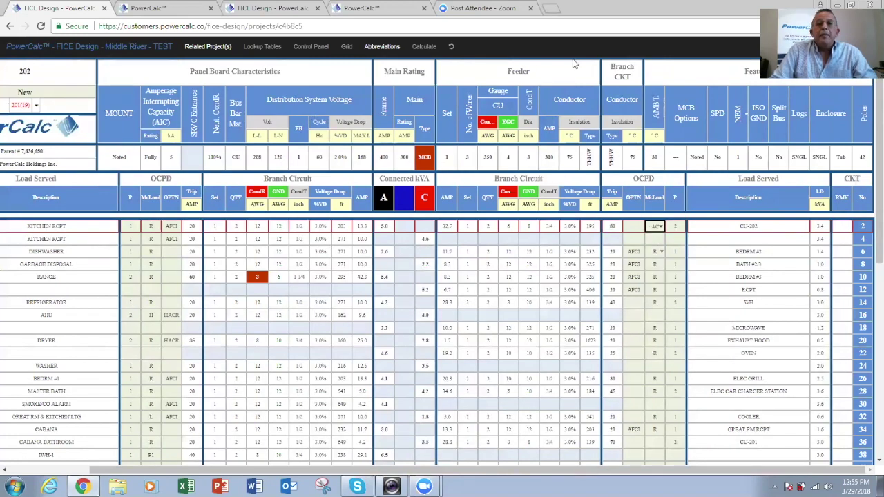
click(430, 50)
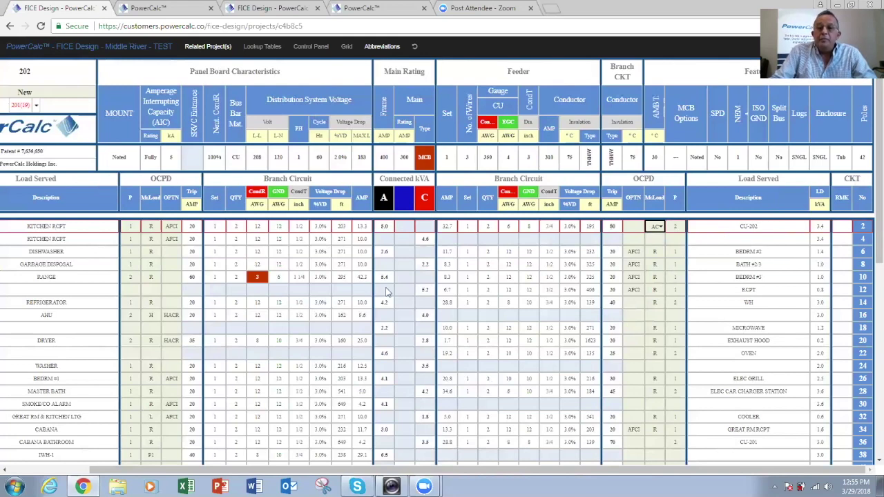
- Override the Central Cooling (AC) demand factor with 10 in panel 202's demand load calculations, and recalculate
scroll(261, 371, down, 3)
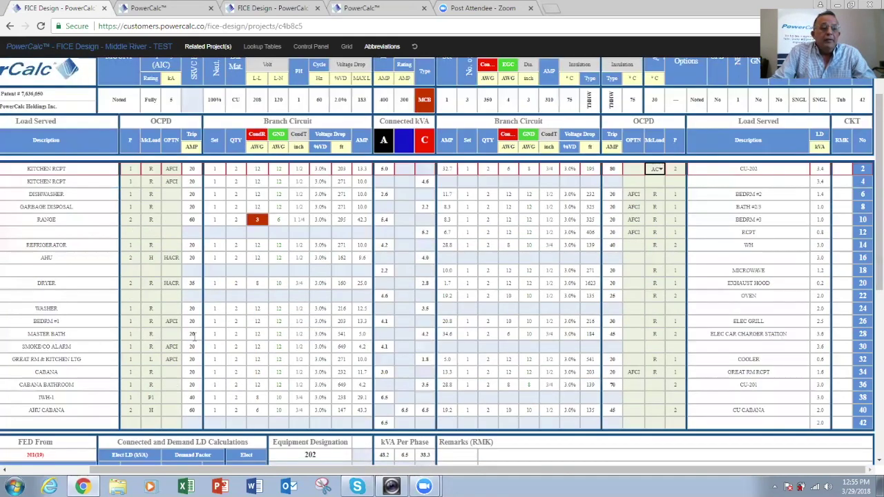
scroll(197, 335, down, 2)
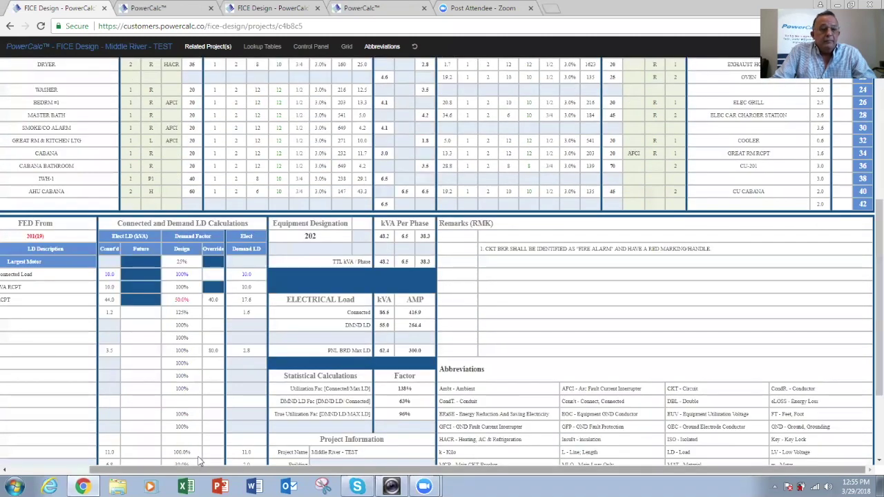
scroll(200, 459, left, 3)
scroll(235, 421, down, 2)
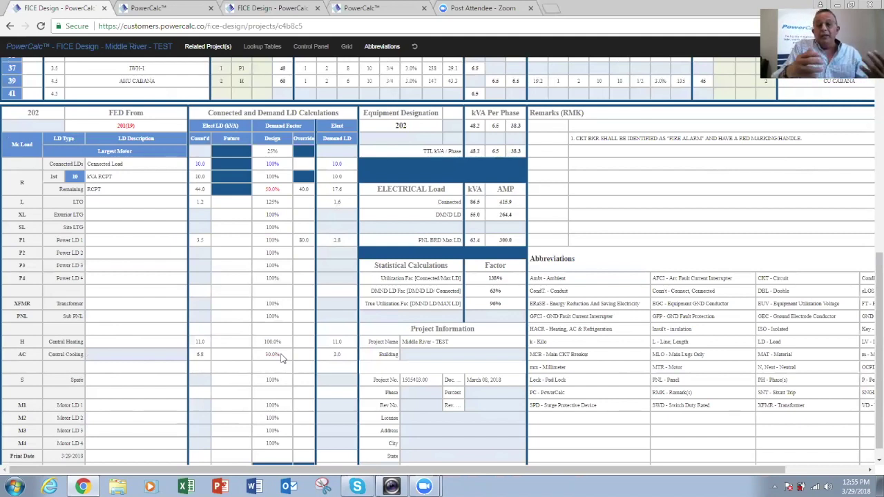
click(303, 355)
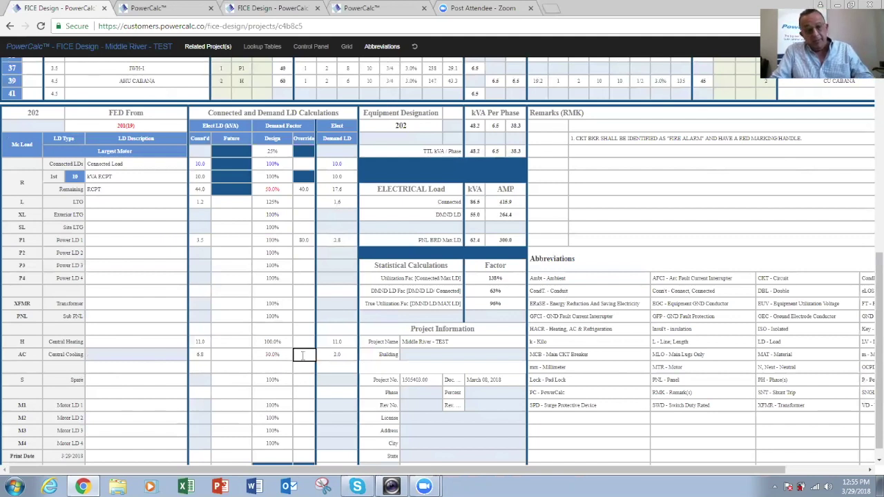
text(10)
key(Tab)
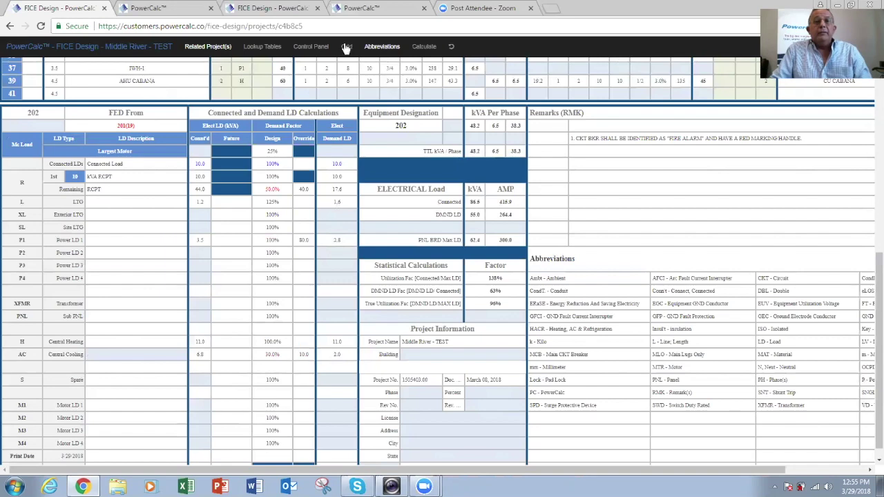
click(428, 51)
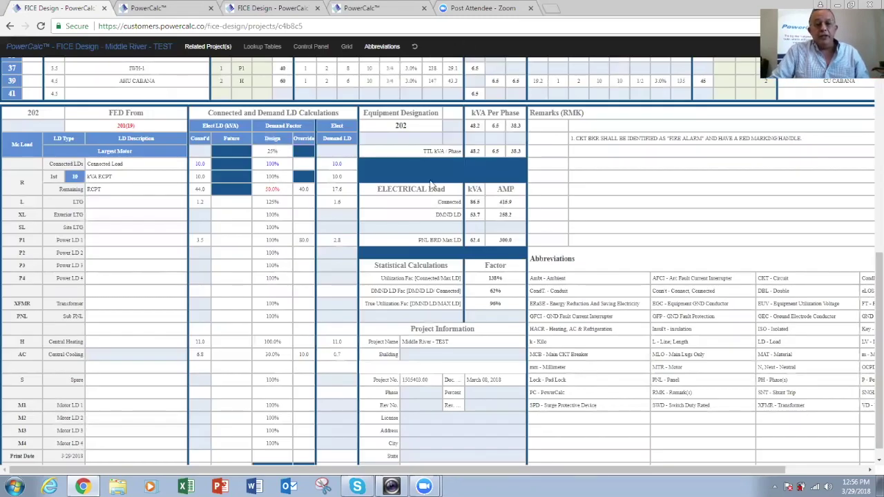
- Review panel 202's central cooling demand load, demand total and branch circuit schedule
scroll(432, 183, down, 1)
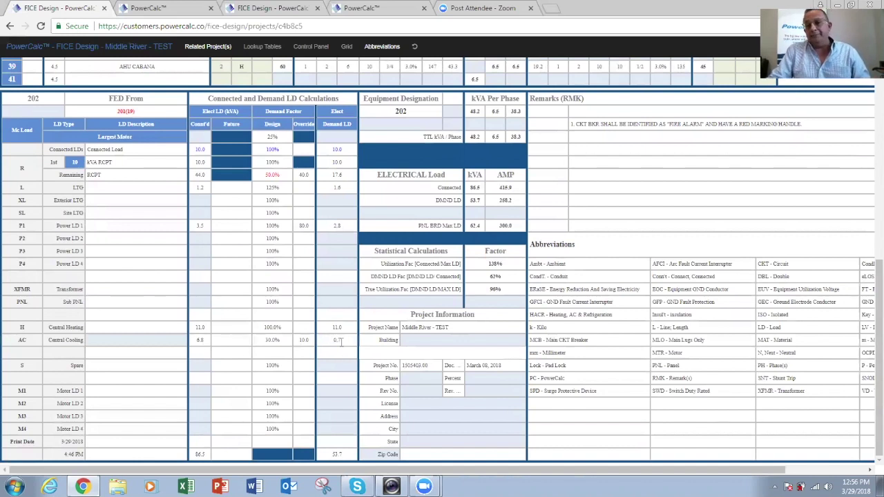
scroll(349, 346, up, 1)
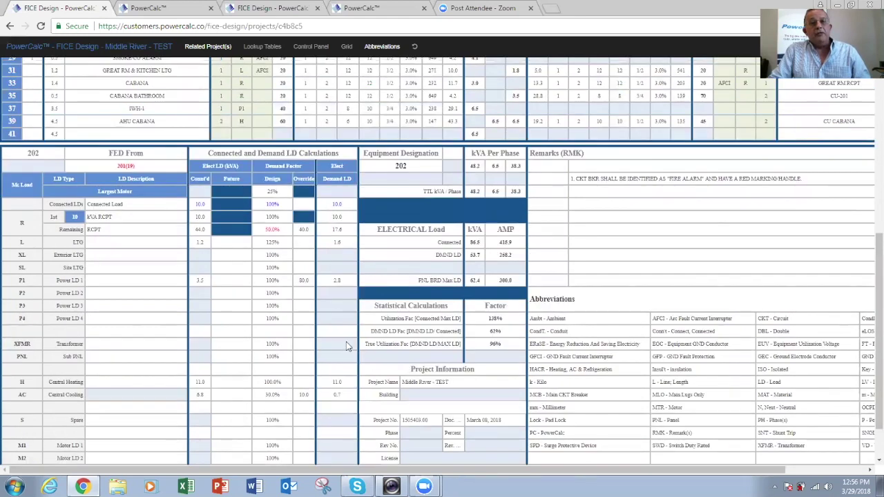
scroll(349, 346, up, 1)
scroll(346, 342, up, 2)
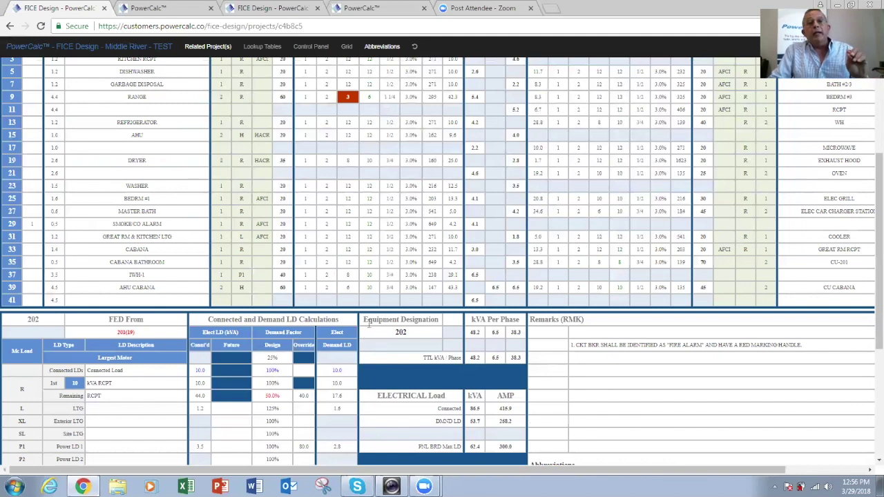
scroll(368, 324, up, 1)
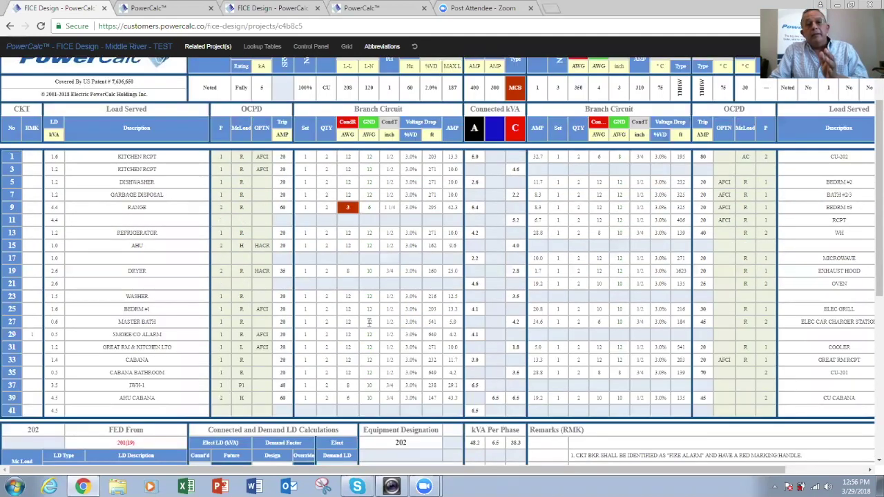